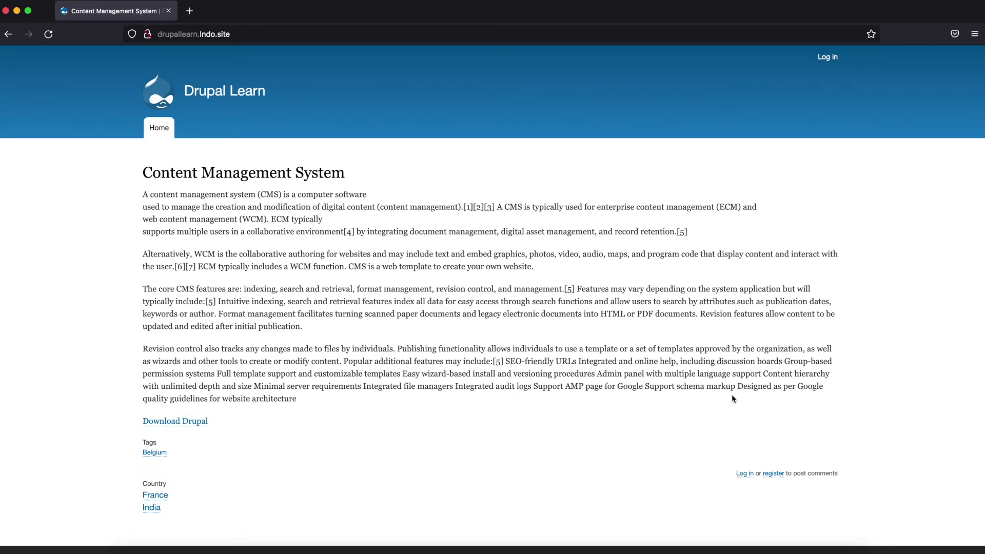
# Step: Log in as the administrator using the browser's saved login
pyautogui.click(827, 57)
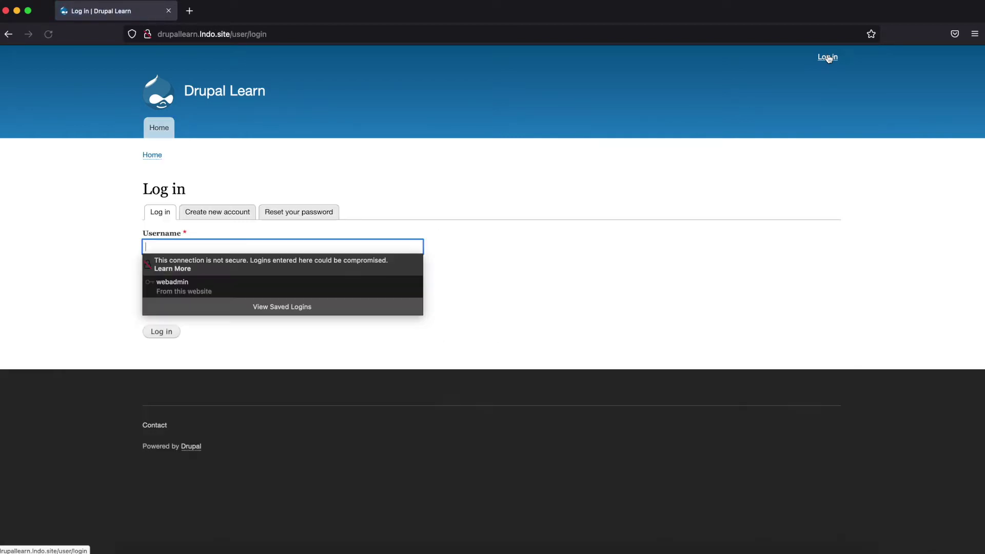
pyautogui.click(240, 295)
pyautogui.click(167, 333)
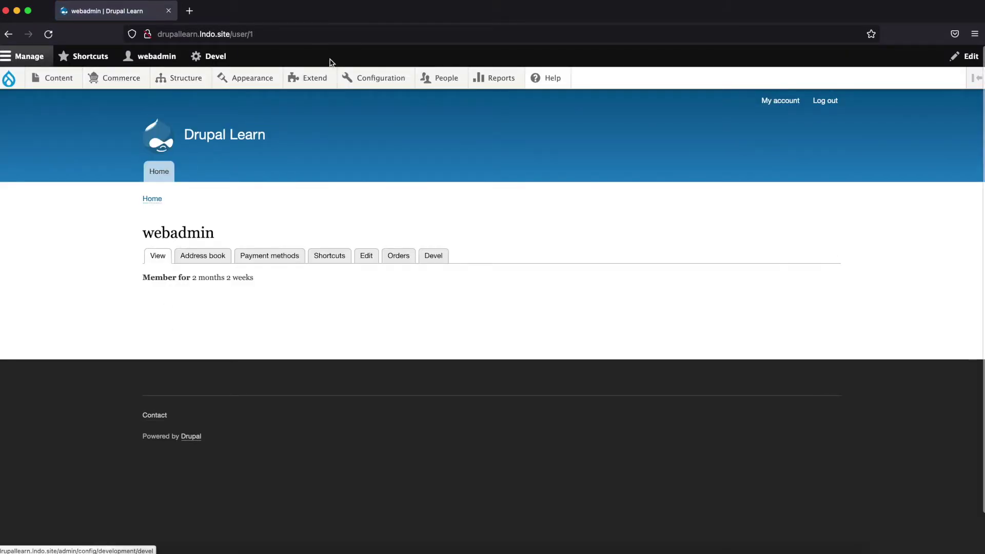
pyautogui.rightClick(290, 83)
# Step: Install the Commerce Promotion module from Extend, filtering the list by 'prom'
pyautogui.click(312, 86)
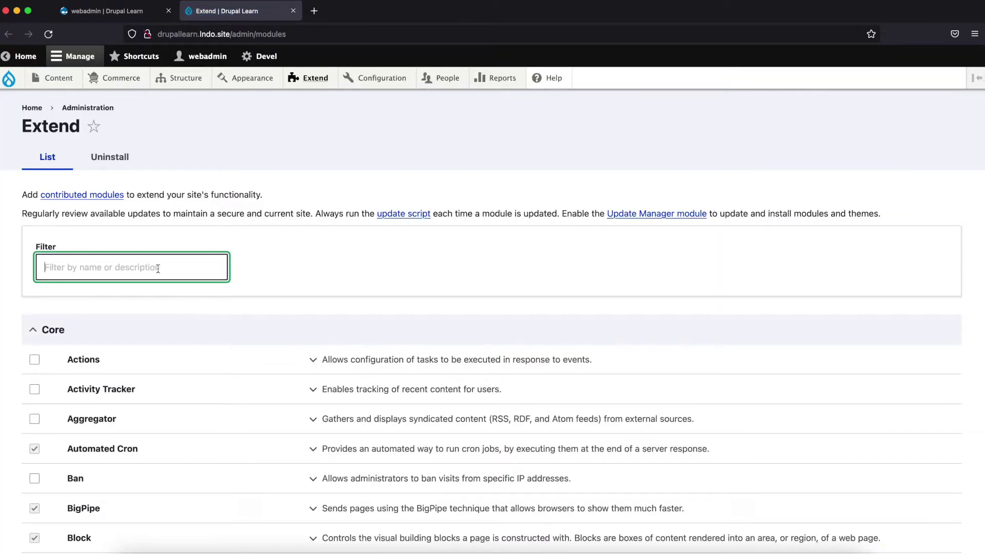
pyautogui.write('prom')
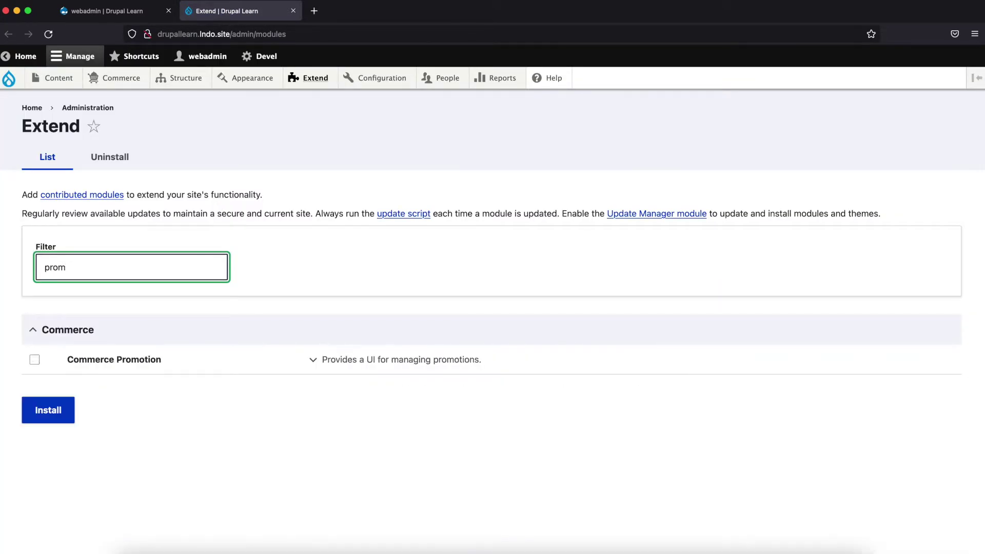
pyautogui.click(125, 361)
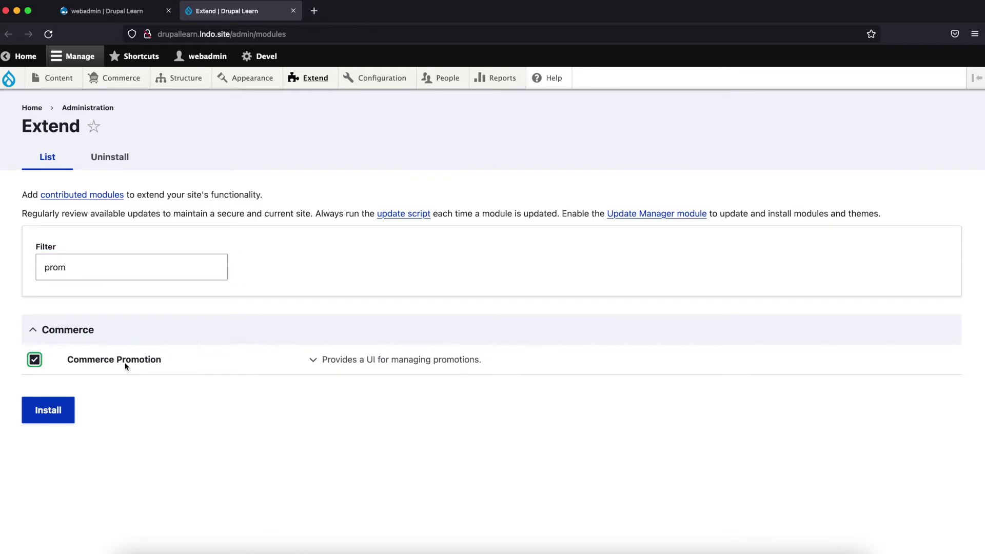
pyautogui.click(59, 412)
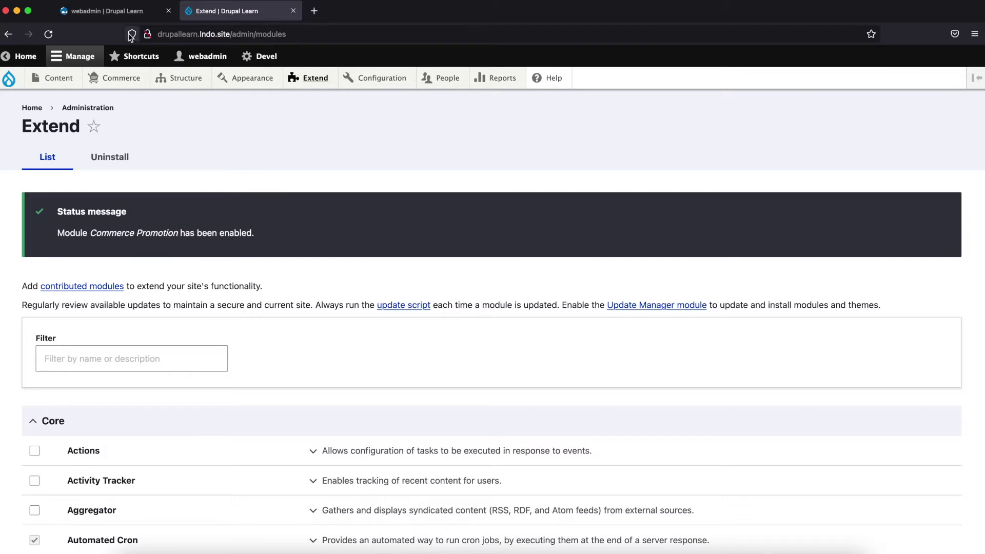
pyautogui.click(114, 10)
# Step: Open Commerce > Promotions in a new tab and start adding a new promotion
pyautogui.moveTo(121, 77)
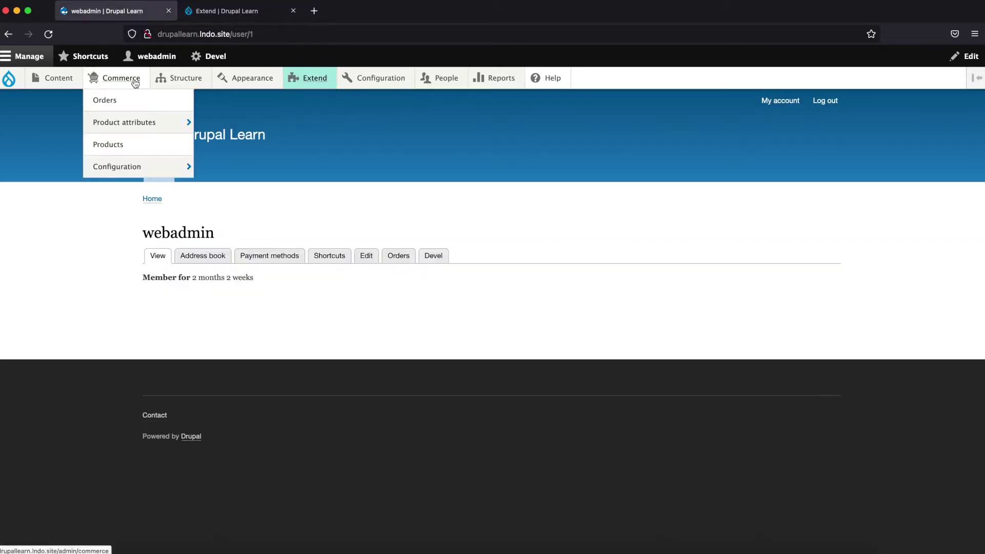
pyautogui.click(146, 149)
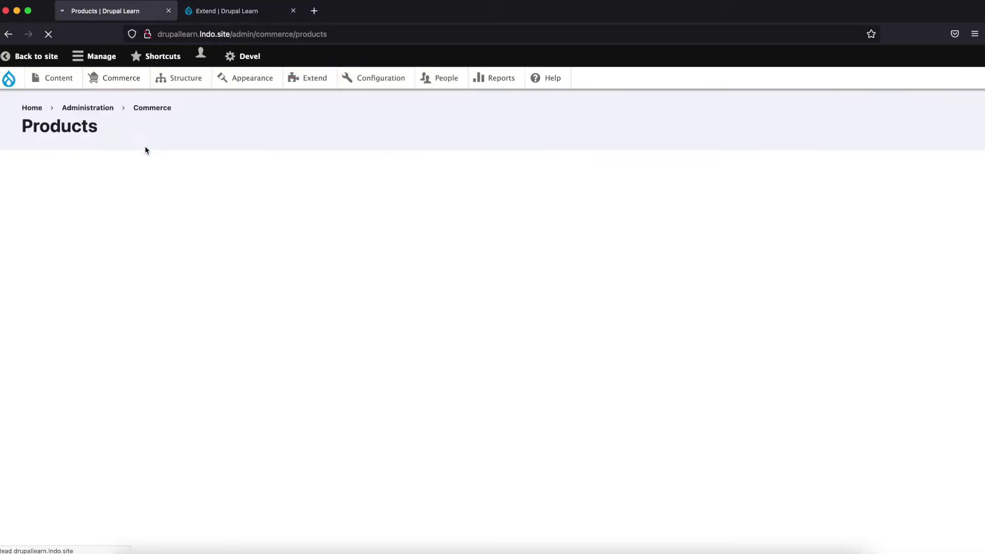
pyautogui.moveTo(126, 72)
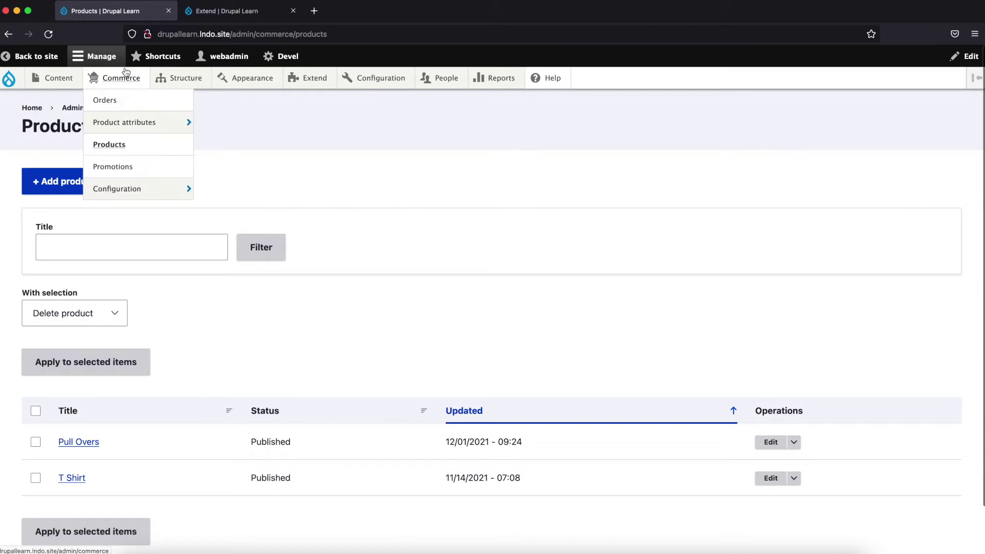
pyautogui.rightClick(130, 166)
pyautogui.click(149, 172)
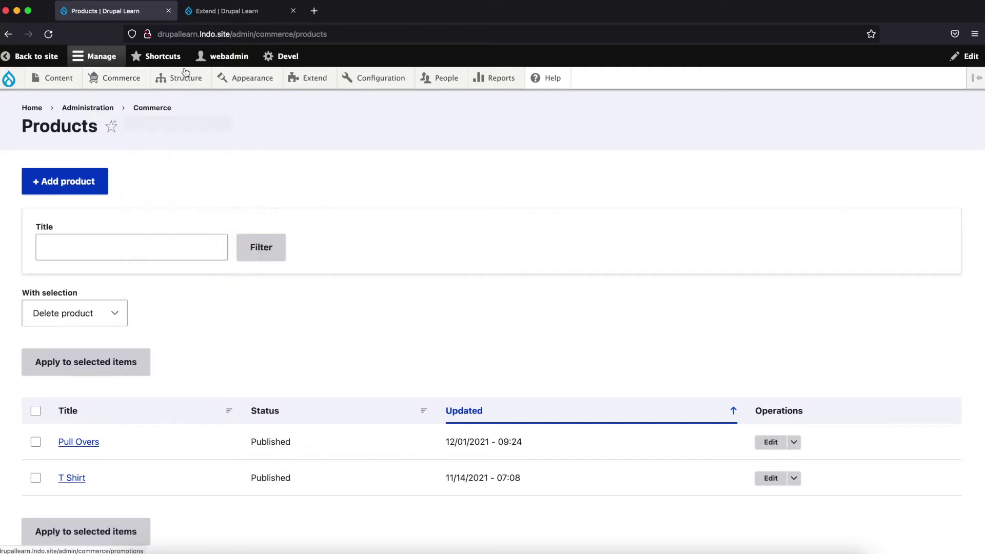
pyautogui.click(226, 15)
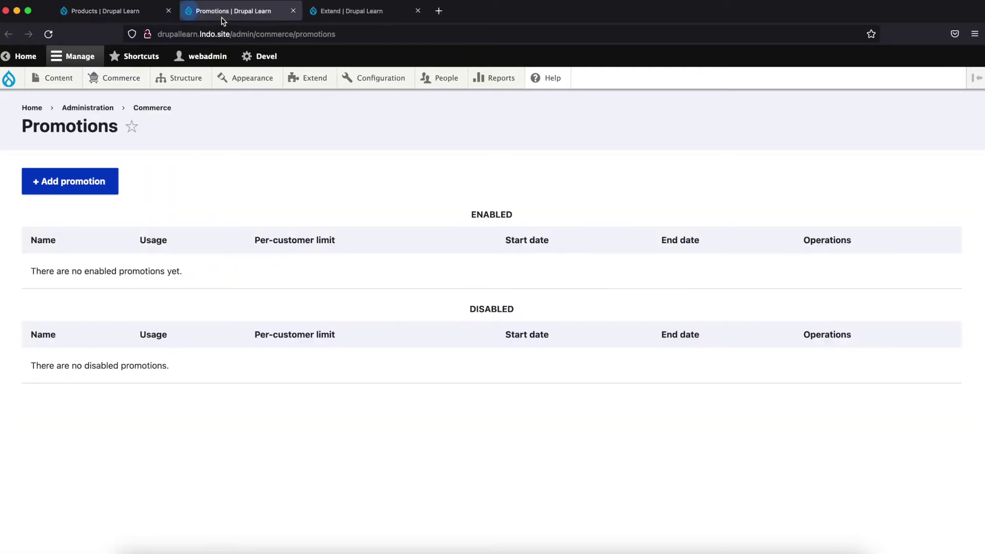
pyautogui.click(89, 181)
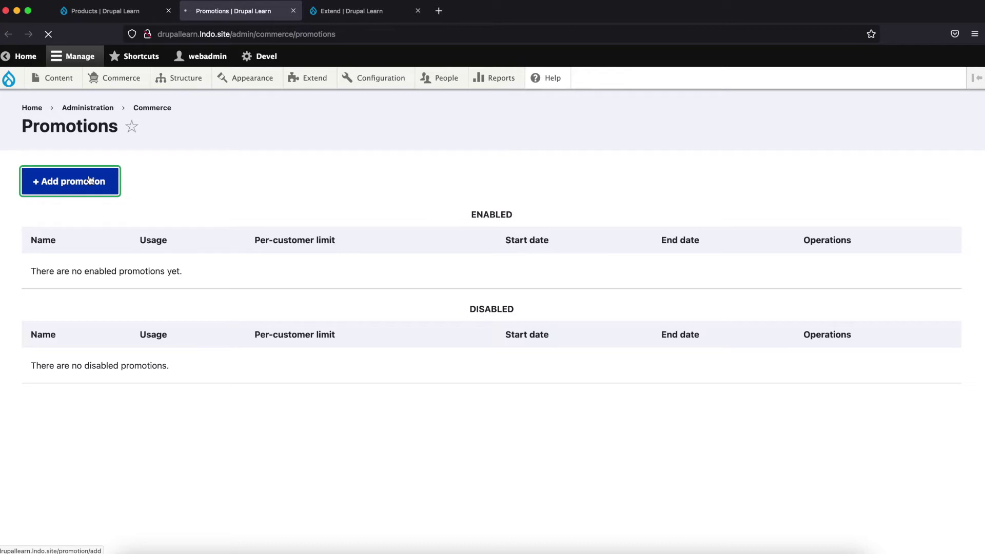
# Step: Enter '10% off' as the promotion name and '10% offer' as its display name
pyautogui.click(187, 208)
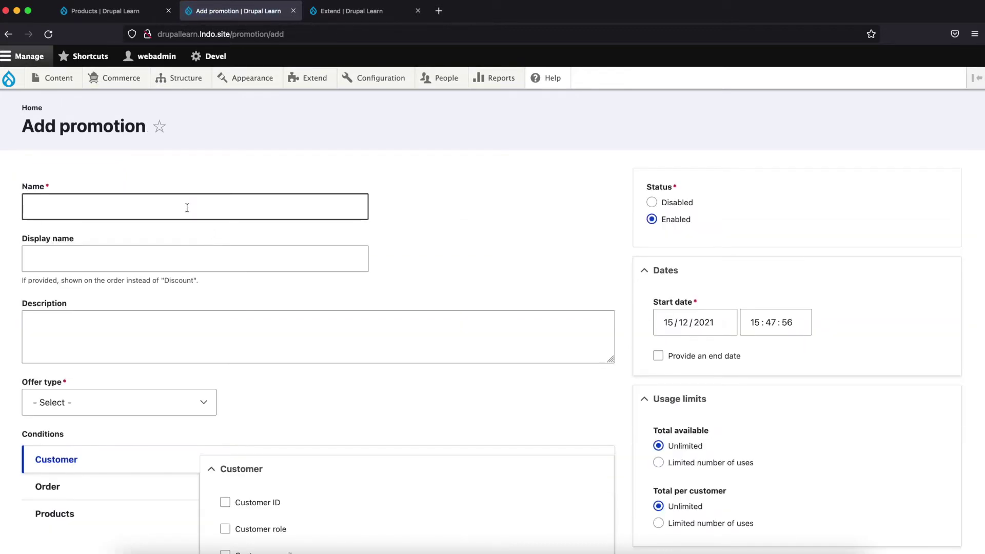
pyautogui.click(187, 207)
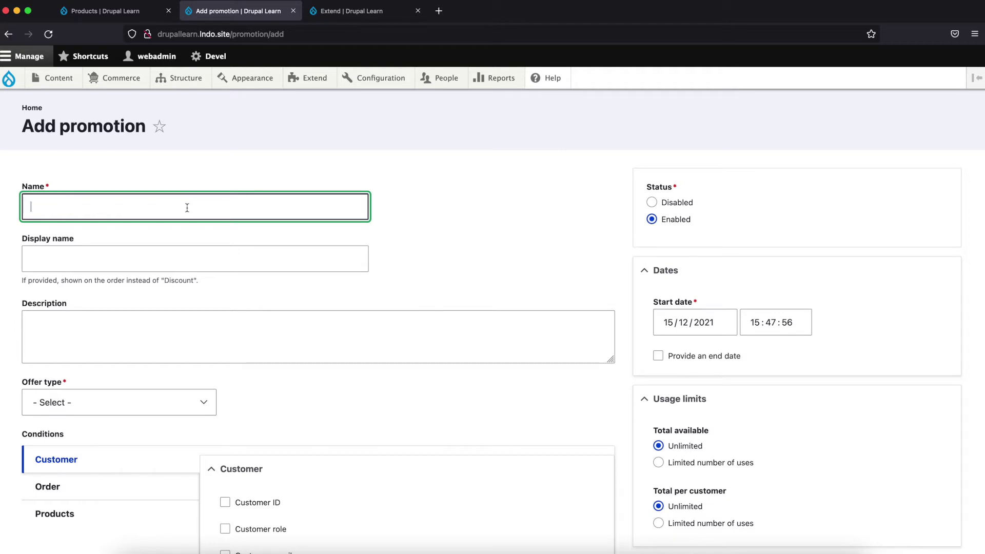
pyautogui.write('10% off')
pyautogui.click(92, 262)
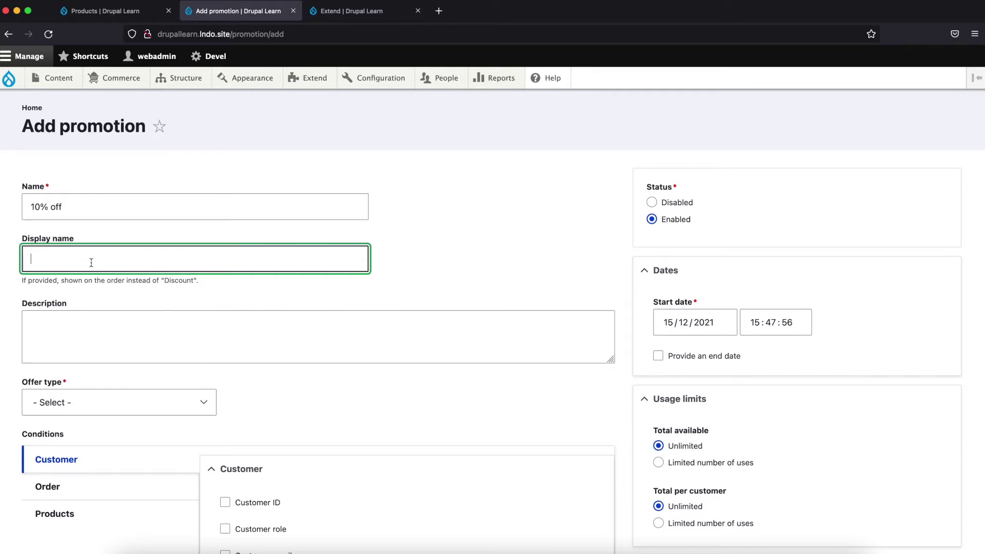
pyautogui.write('!')
pyautogui.press('BackSpace')
pyautogui.write('10% ofeer')
pyautogui.press('BackSpace')
pyautogui.write('ffer')
# Step: Set the offer type to Percentage off the order subtotal
pyautogui.scroll(-2, 91, 341)
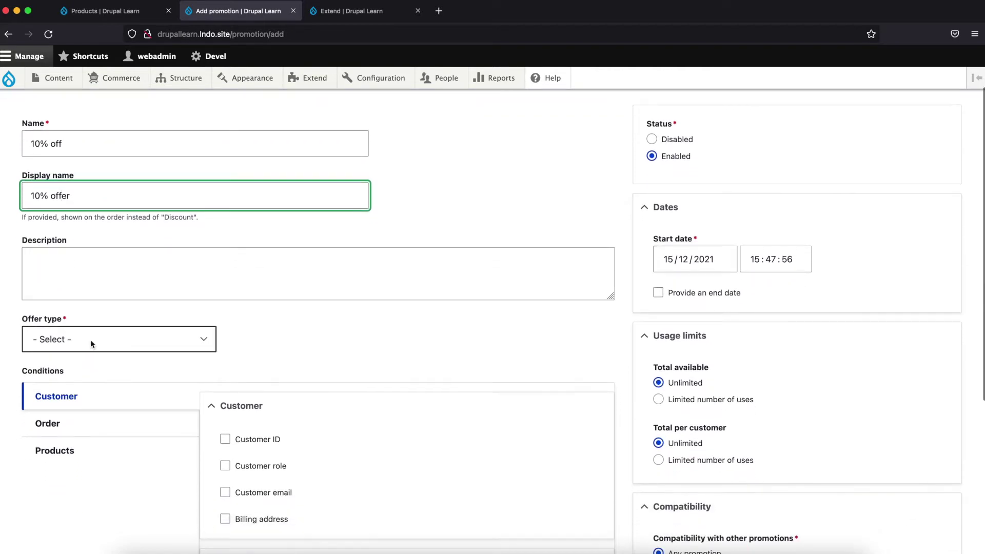
pyautogui.click(192, 345)
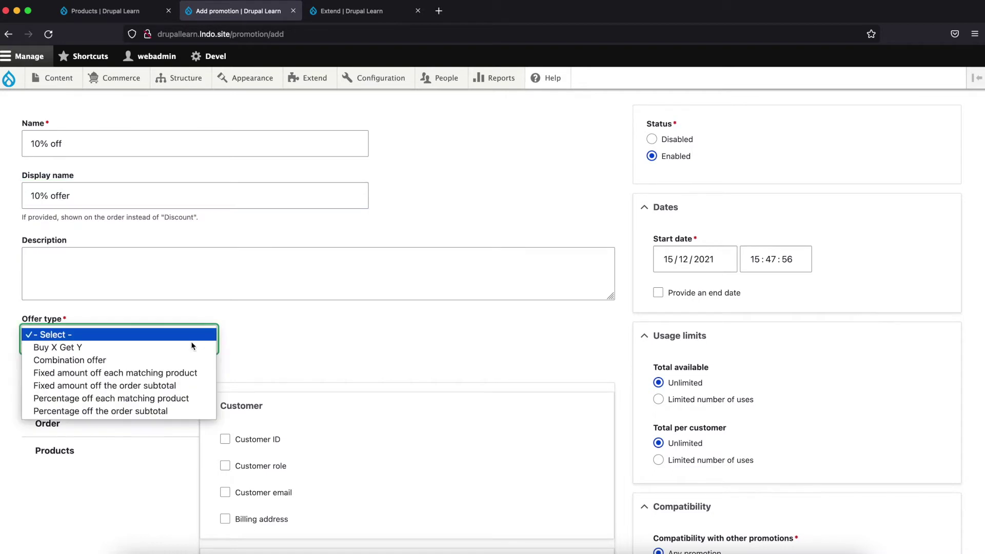
pyautogui.click(167, 412)
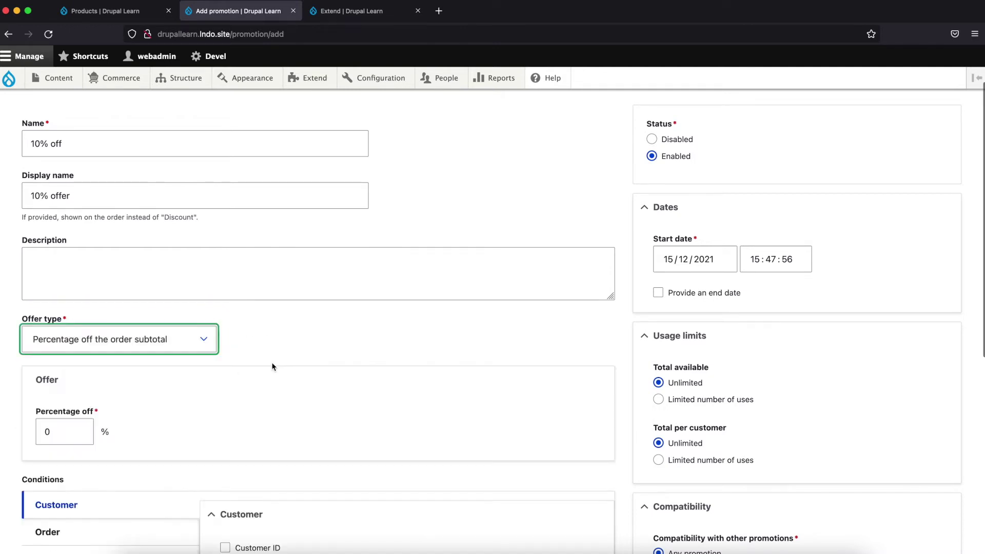
# Step: Set the percentage off value to 10
pyautogui.scroll(-3, 272, 367)
pyautogui.click(72, 371)
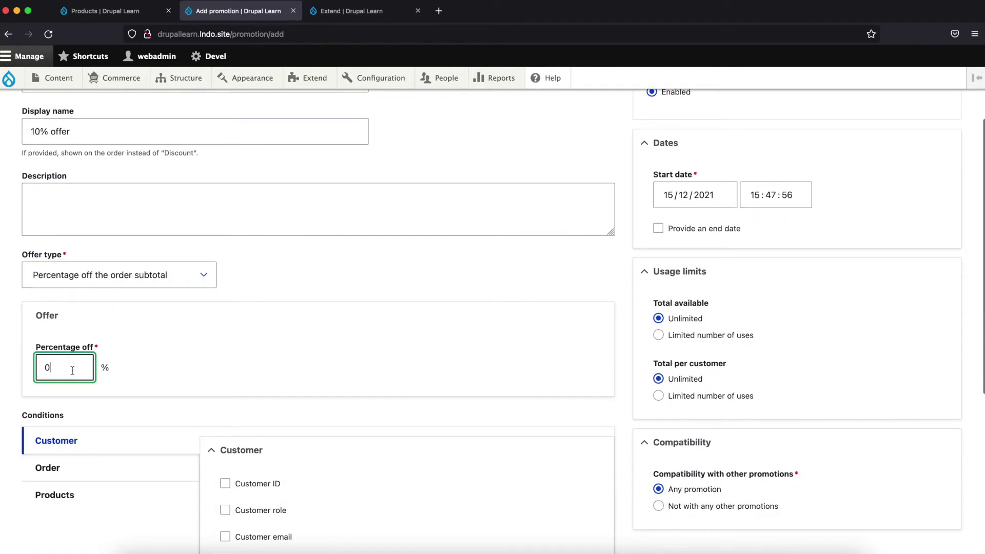
pyautogui.doubleClick(72, 371)
pyautogui.write('10')
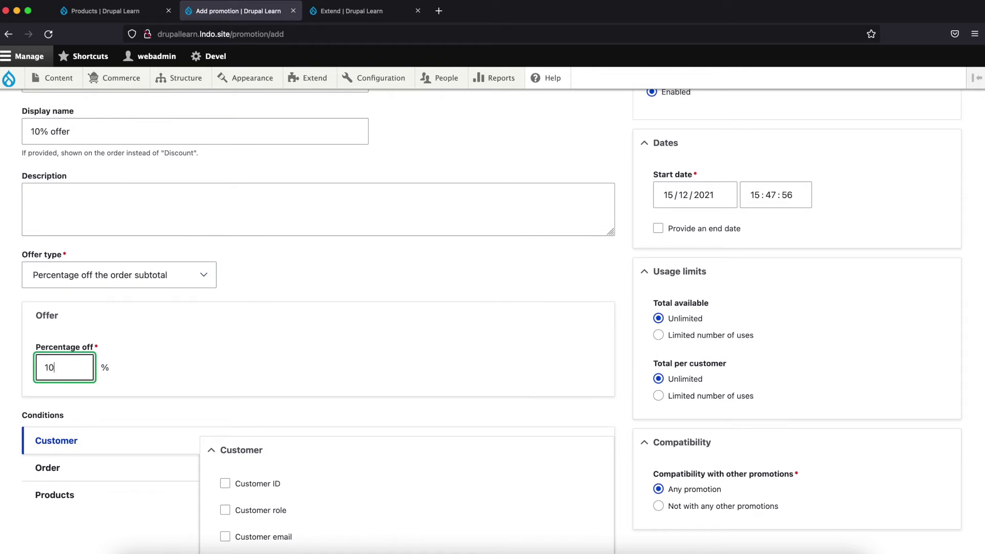
# Step: Browse the Order, Products and Customer condition options
pyautogui.scroll(-4, 204, 366)
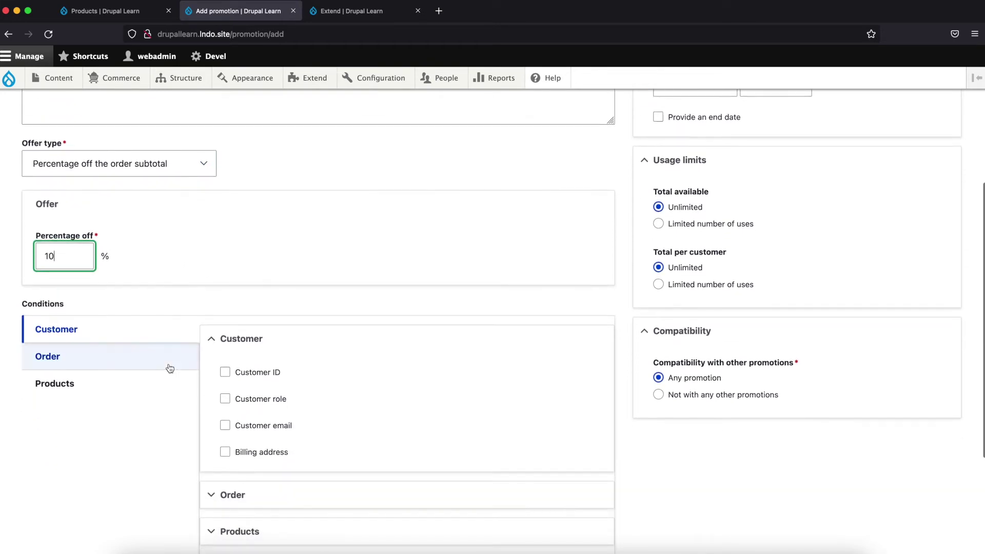
pyautogui.click(148, 356)
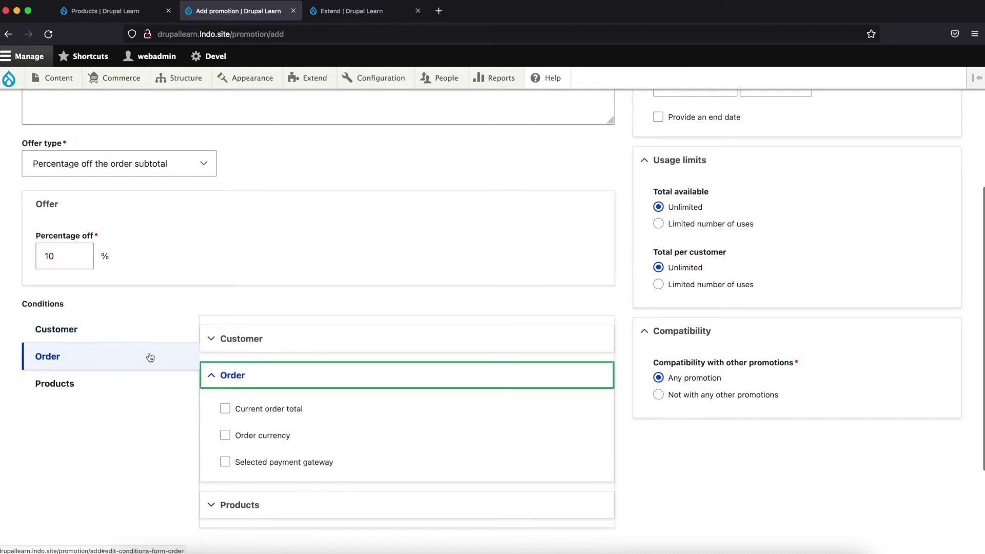
pyautogui.click(143, 382)
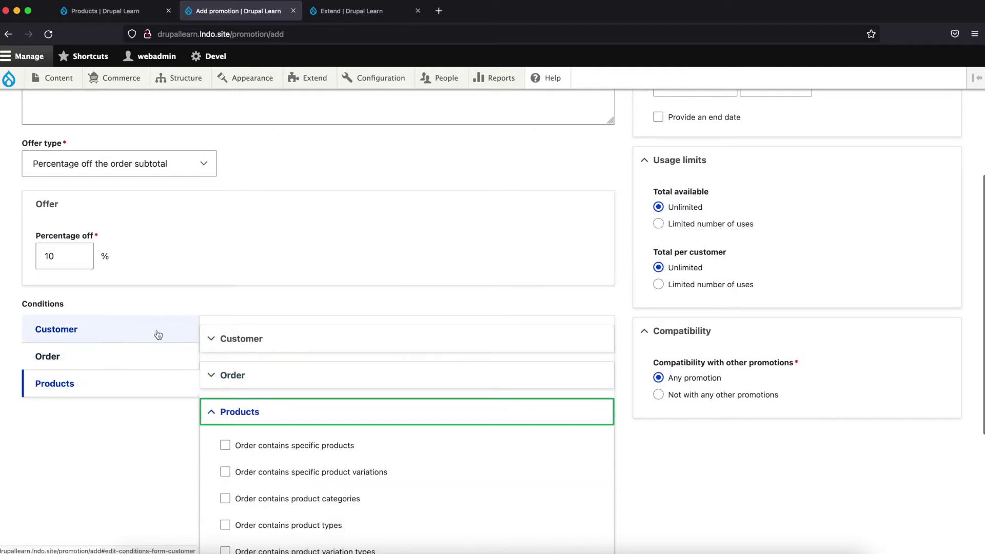
pyautogui.click(157, 334)
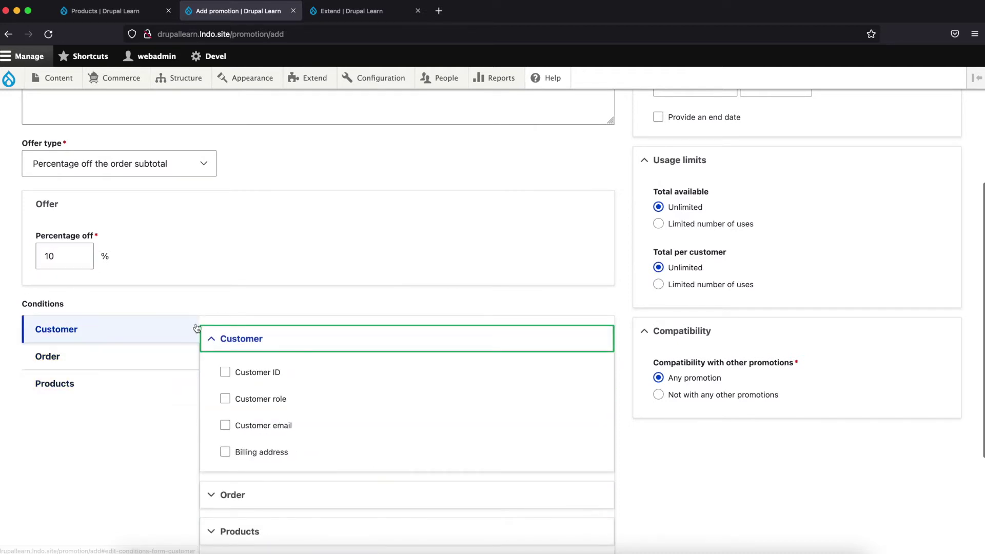
# Step: Recheck the Order and Products conditions, then save the 10% off promotion
pyautogui.scroll(4, 195, 327)
pyautogui.scroll(2, 280, 321)
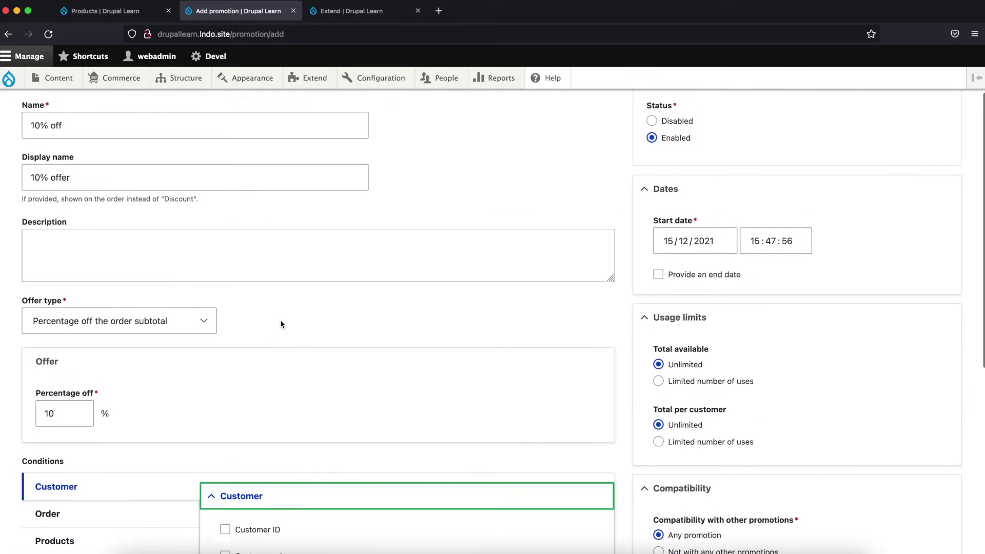
pyautogui.scroll(2, 281, 324)
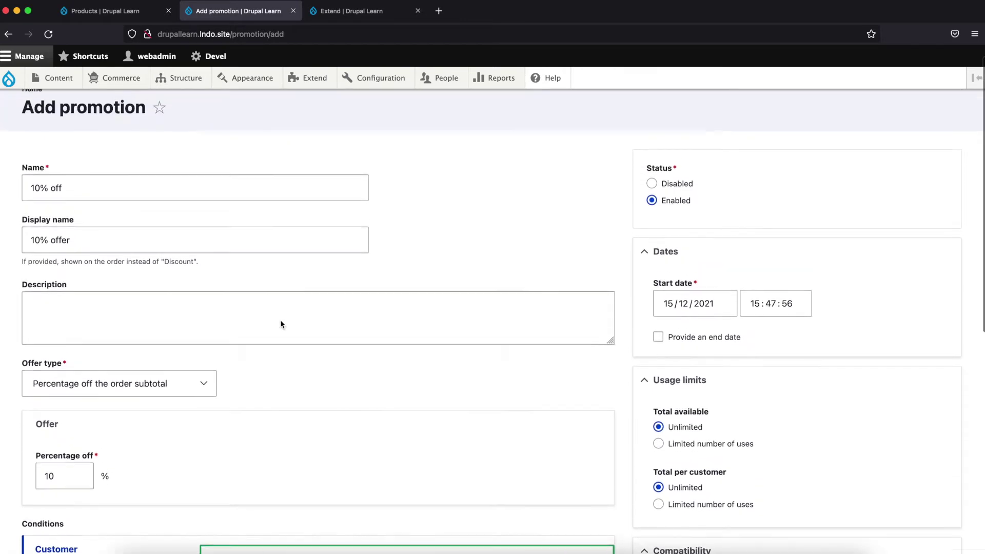
pyautogui.scroll(-5, 281, 325)
pyautogui.scroll(-1, 280, 325)
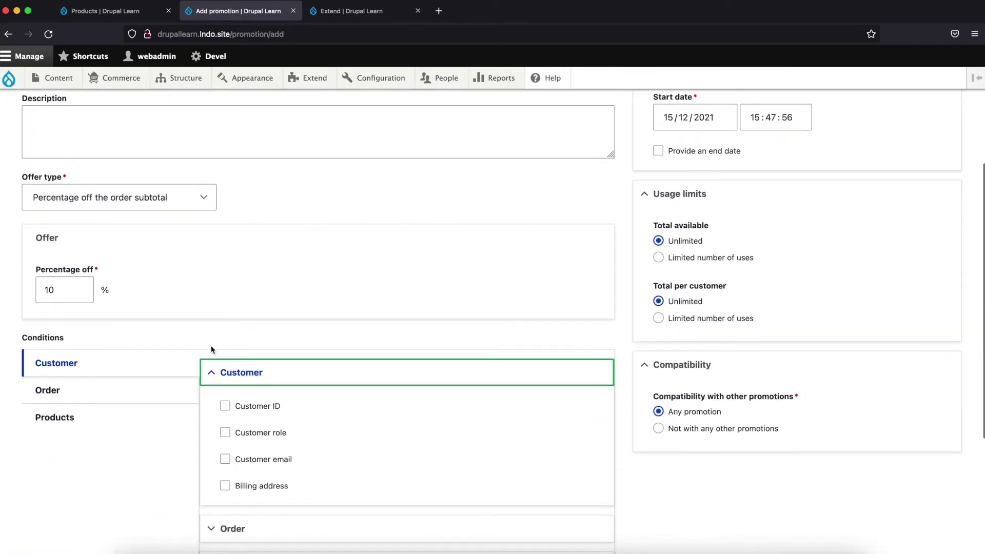
pyautogui.click(170, 395)
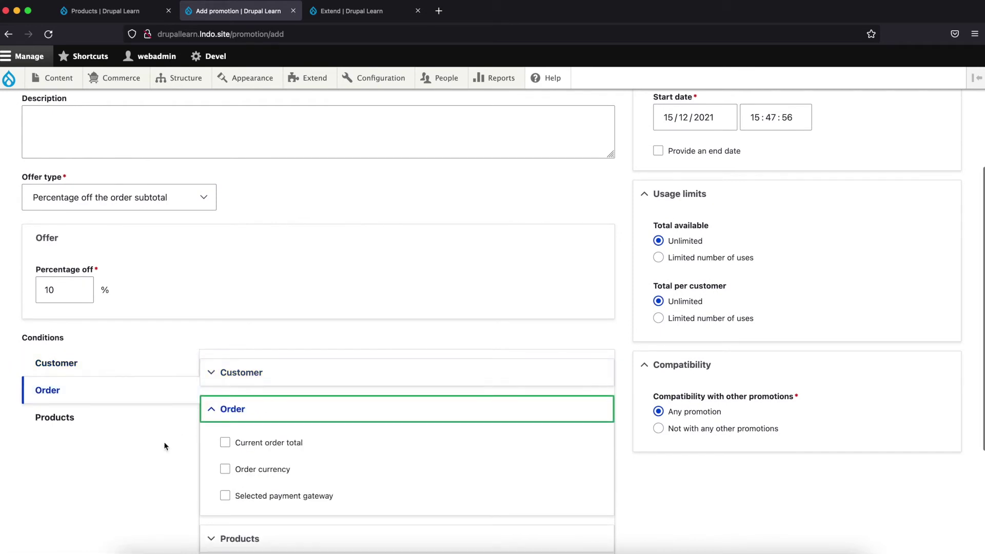
pyautogui.click(162, 417)
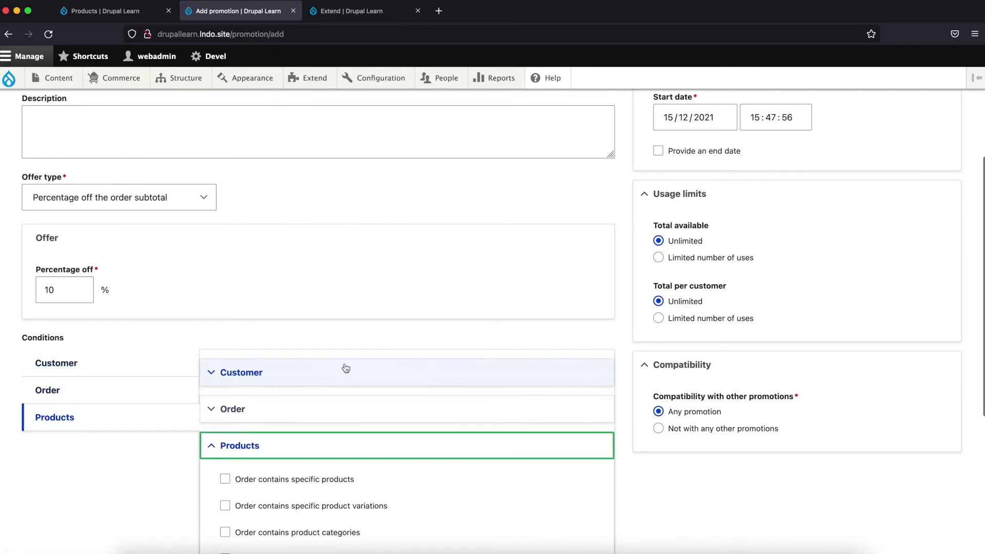
pyautogui.scroll(-5, 335, 373)
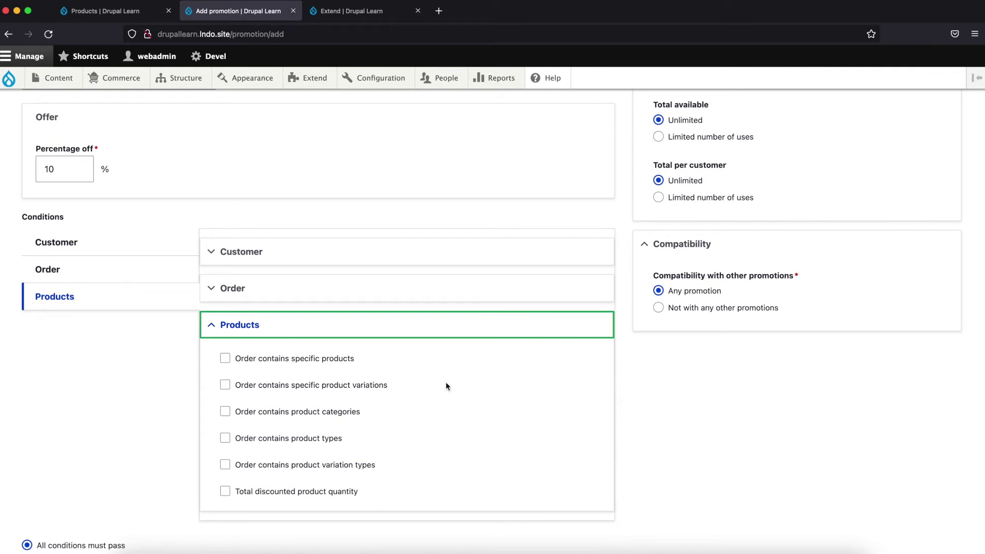
pyautogui.scroll(-5, 446, 386)
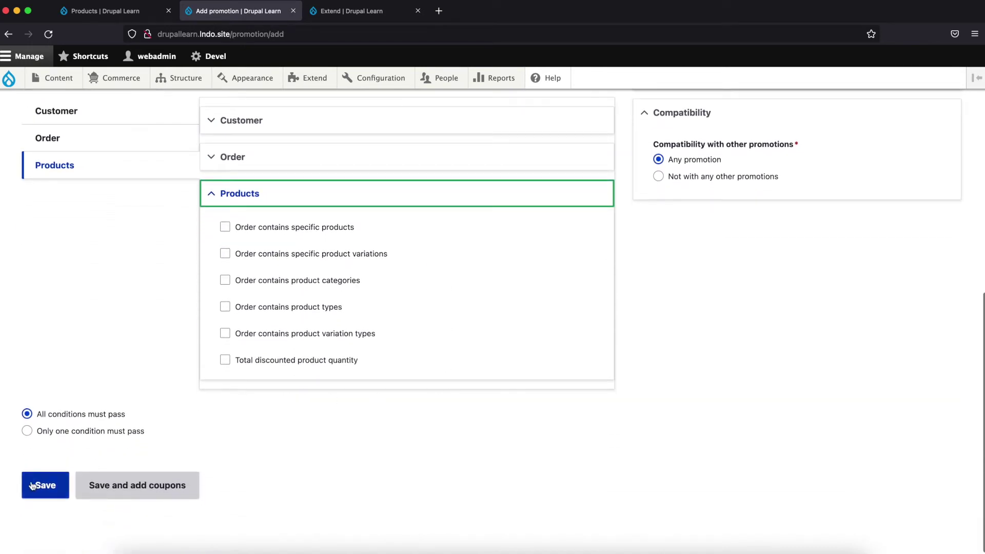
pyautogui.click(60, 488)
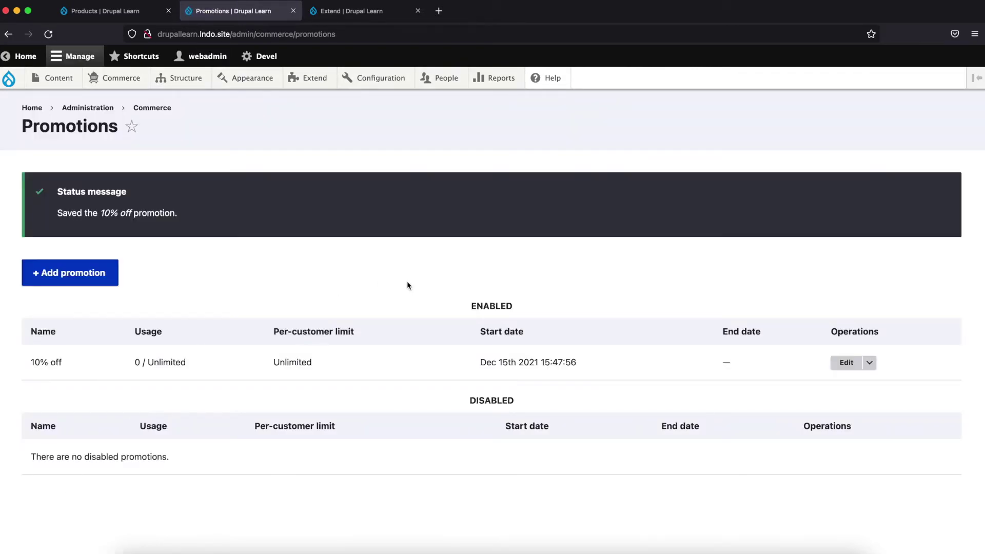
# Step: Open the Coupons page for the 10% off promotion and begin generating coupons
pyautogui.click(870, 363)
pyautogui.click(850, 377)
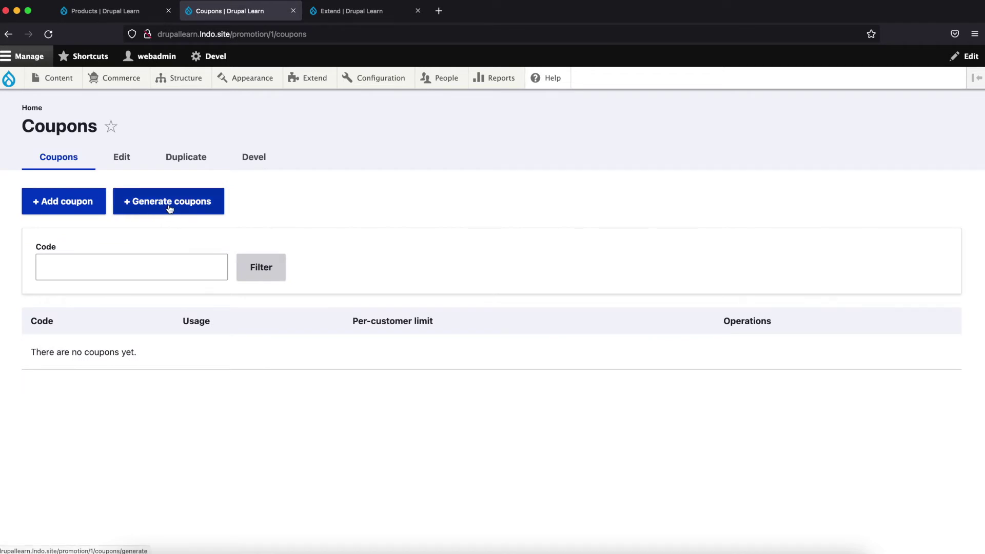
pyautogui.click(169, 203)
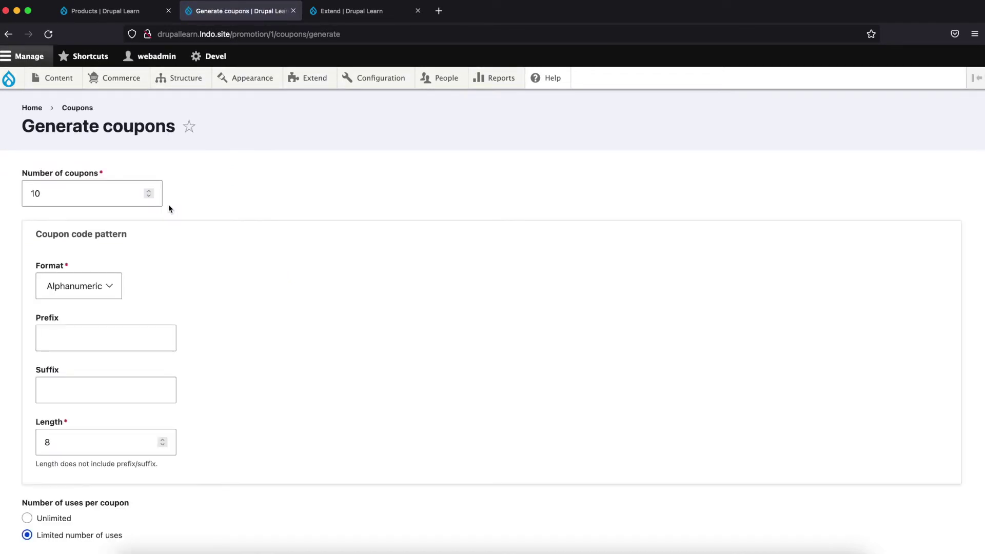
# Step: Generate 5 coupons, keeping the usage and per-customer limits at 1
pyautogui.scroll(-2, 168, 205)
pyautogui.click(85, 135)
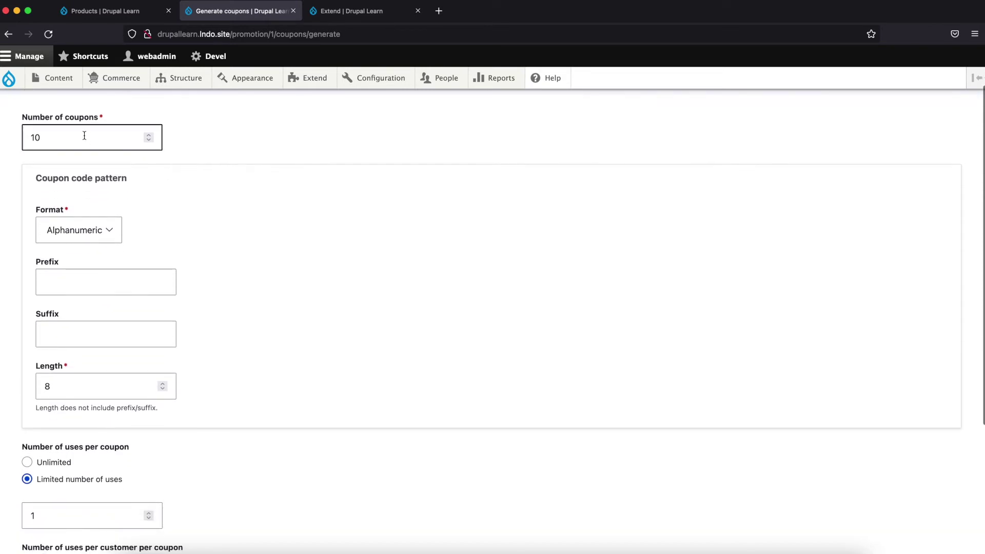
pyautogui.doubleClick(85, 135)
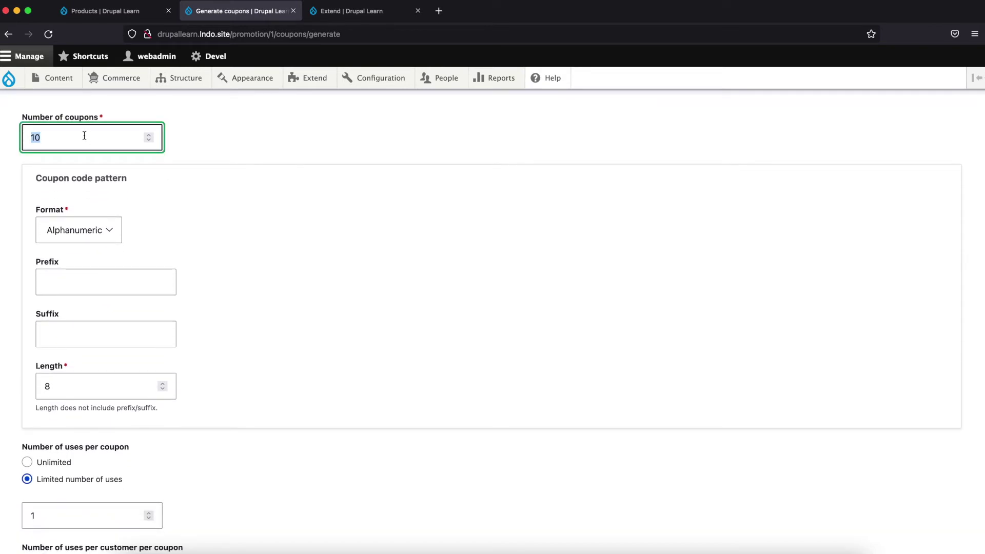
pyautogui.write('5')
pyautogui.scroll(-5, 186, 242)
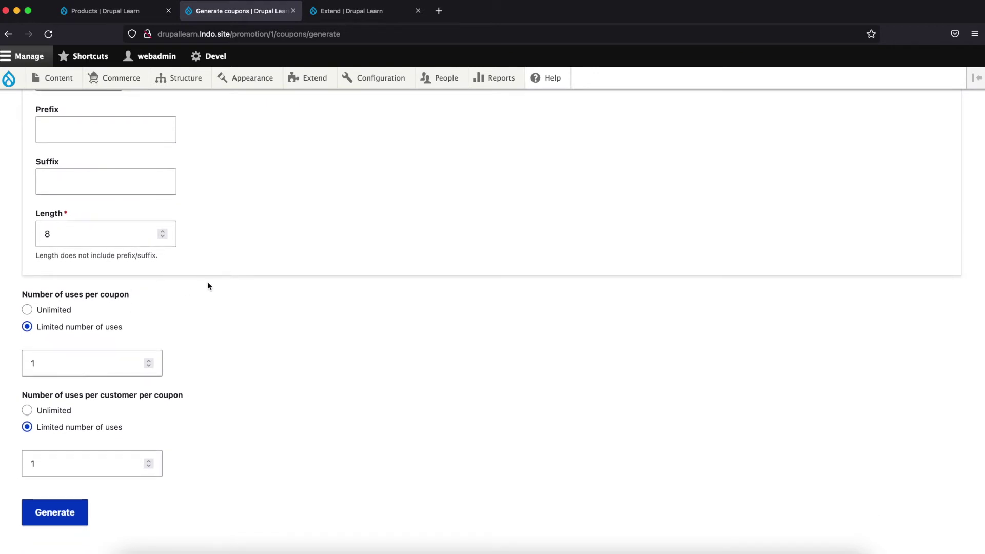
pyautogui.scroll(1, 209, 286)
pyautogui.scroll(-2, 209, 286)
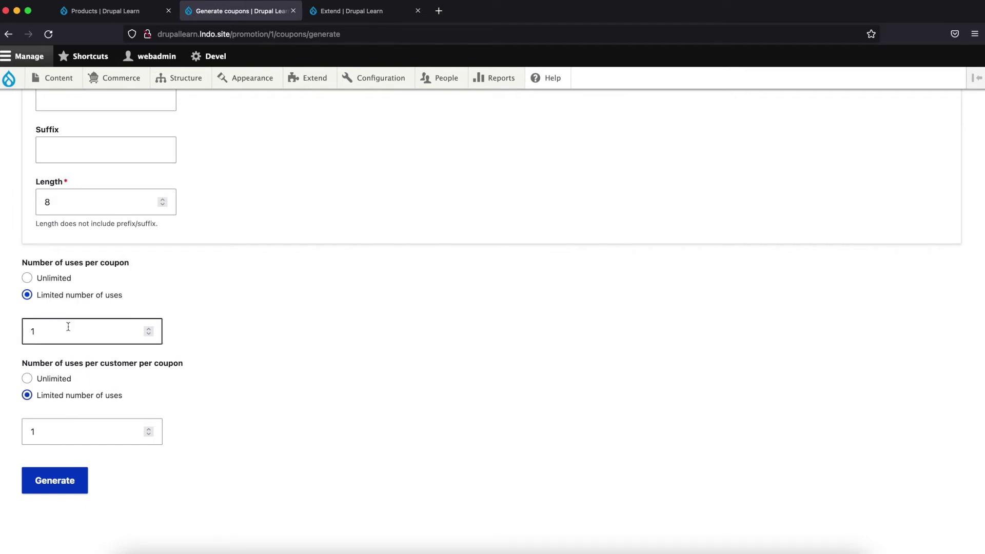
pyautogui.click(74, 483)
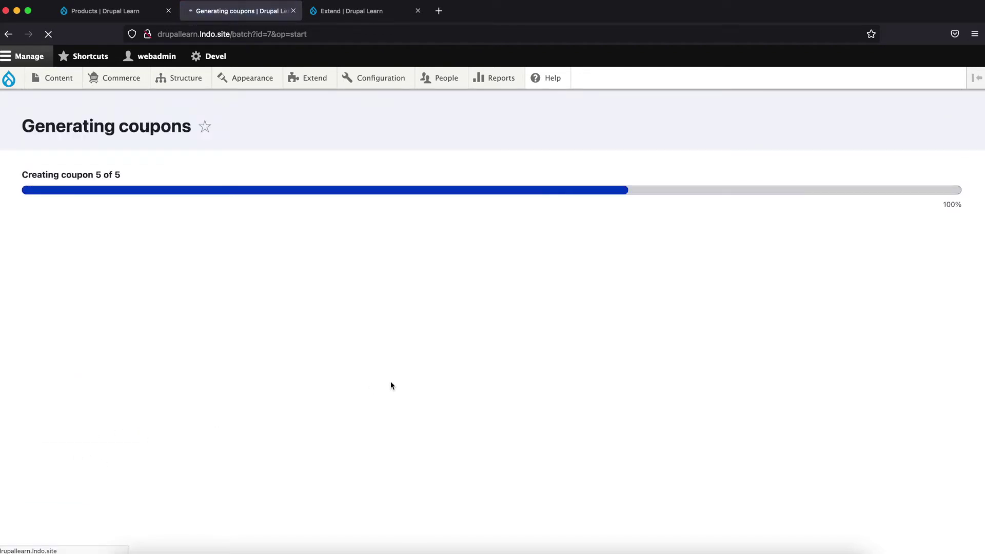
pyautogui.scroll(-2, 385, 380)
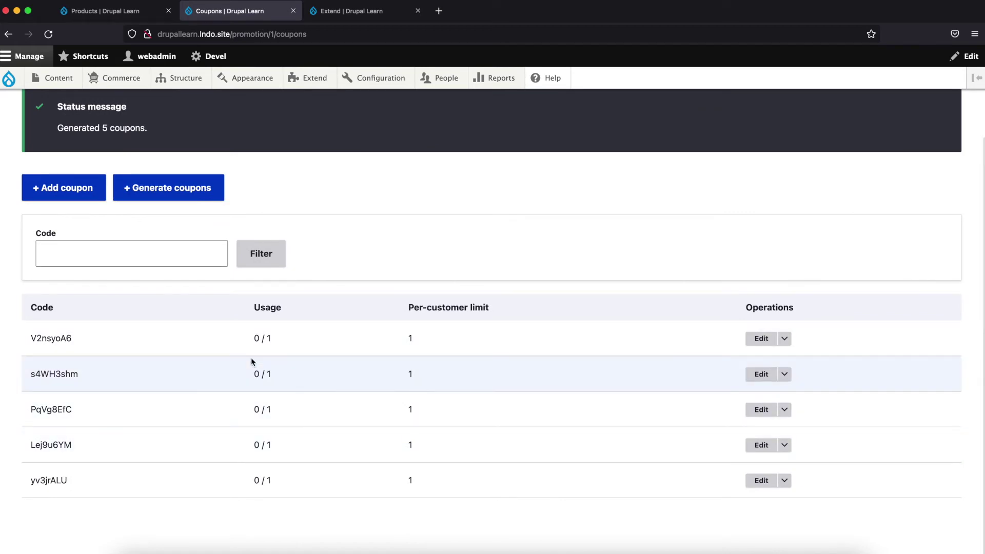
# Step: Open the Pull Overs product page in a new products tab and note its ₹350.00 price
pyautogui.click(109, 14)
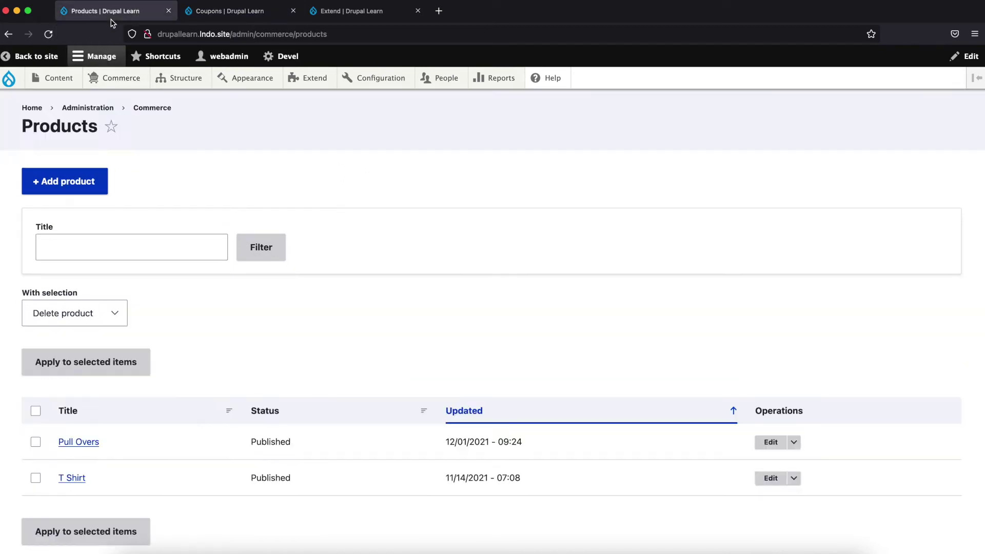
pyautogui.moveTo(102, 82)
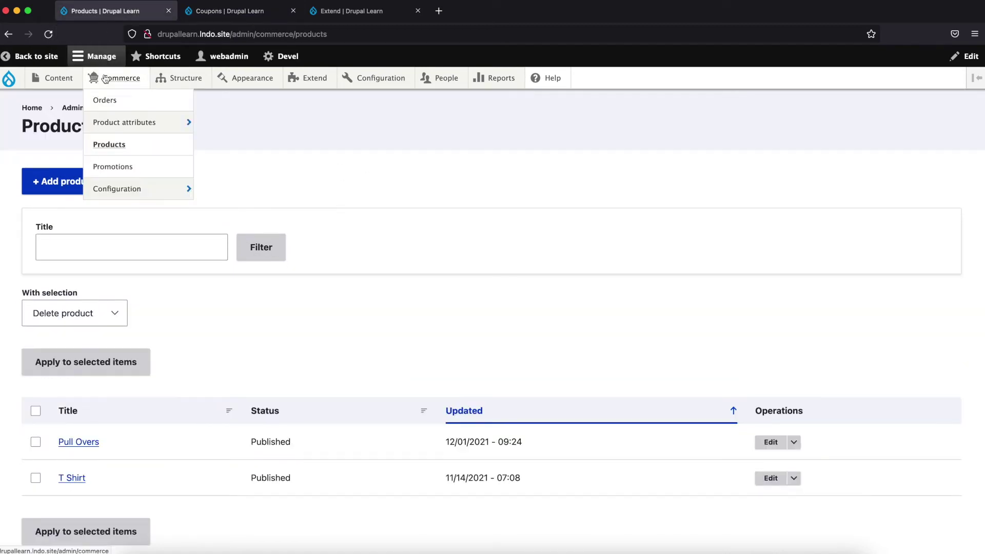
pyautogui.rightClick(116, 147)
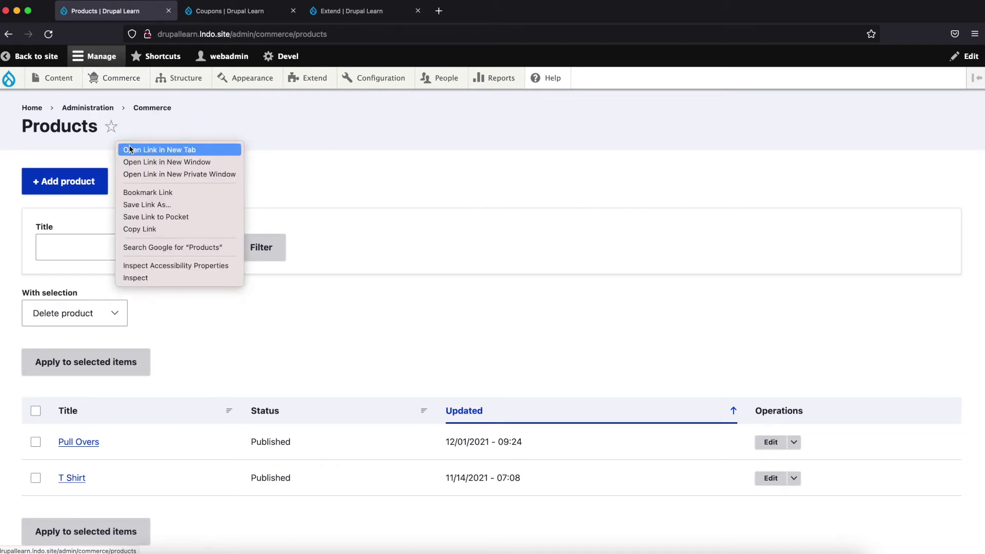
pyautogui.click(135, 150)
pyautogui.click(198, 11)
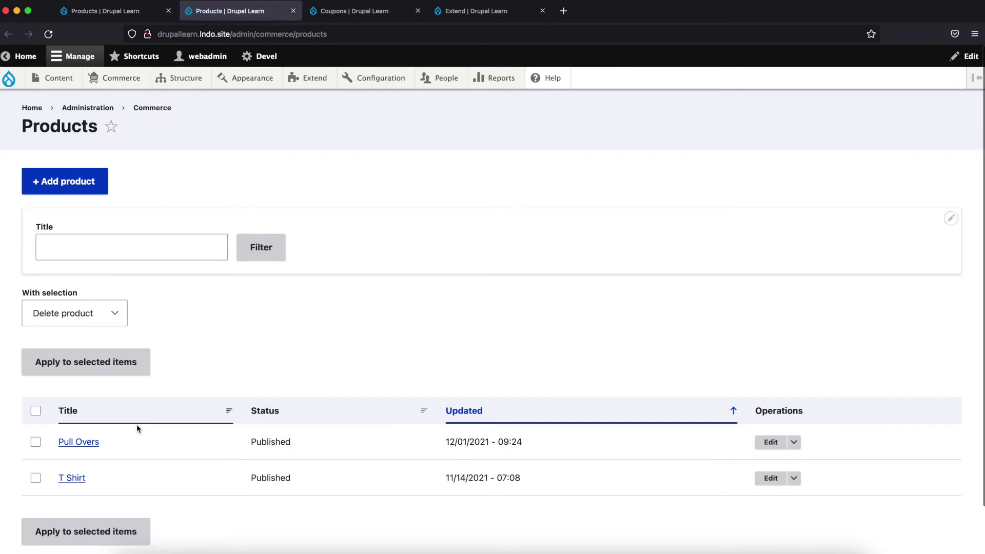
pyautogui.click(95, 442)
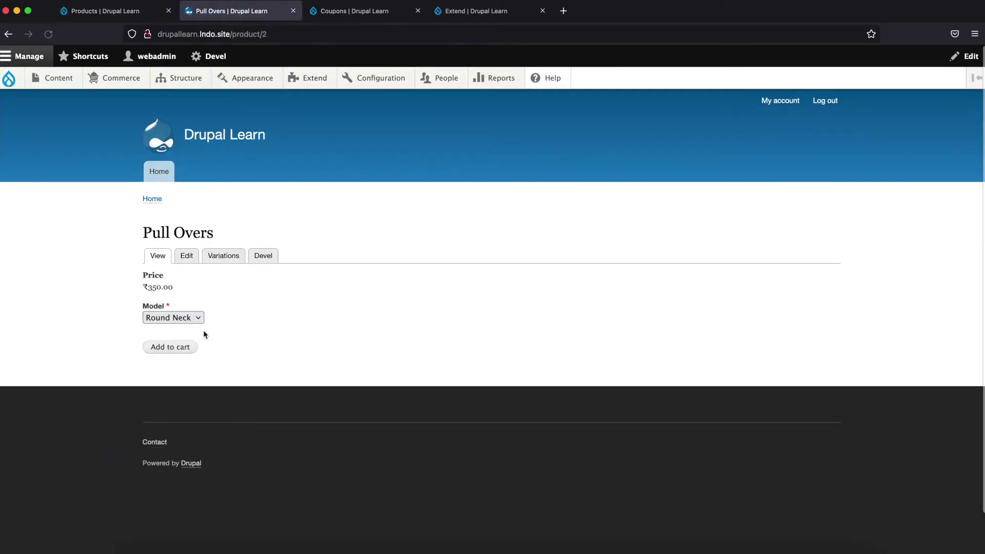
pyautogui.moveTo(143, 288); pyautogui.dragTo(175, 287)
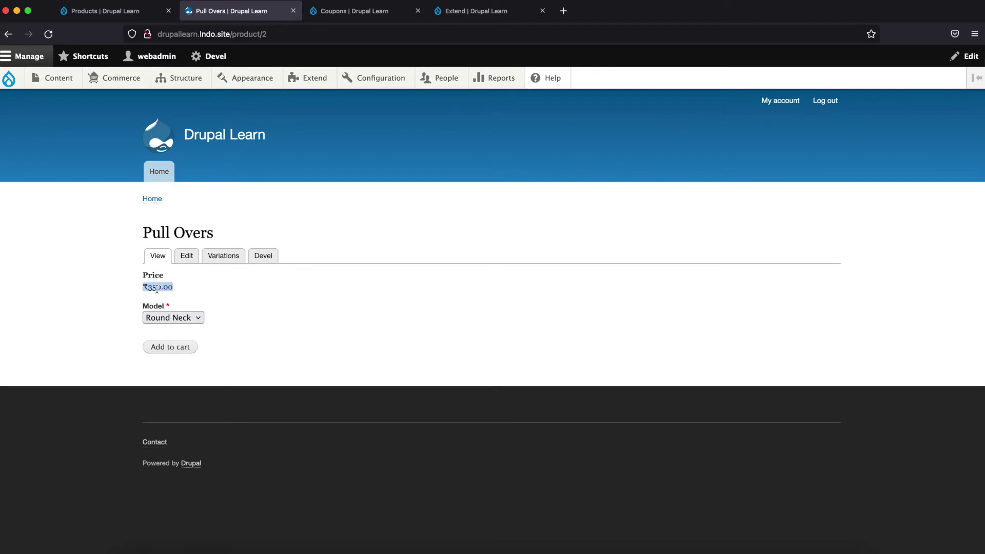
# Step: Add the Round Neck Pull Overs to the cart, bringing the total to ₹950.00
pyautogui.click(362, 21)
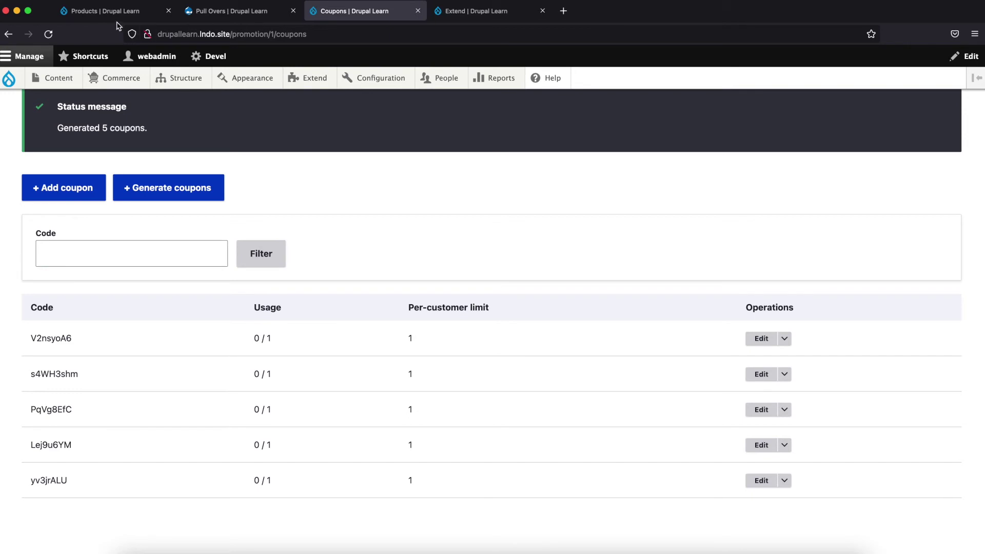
pyautogui.click(199, 12)
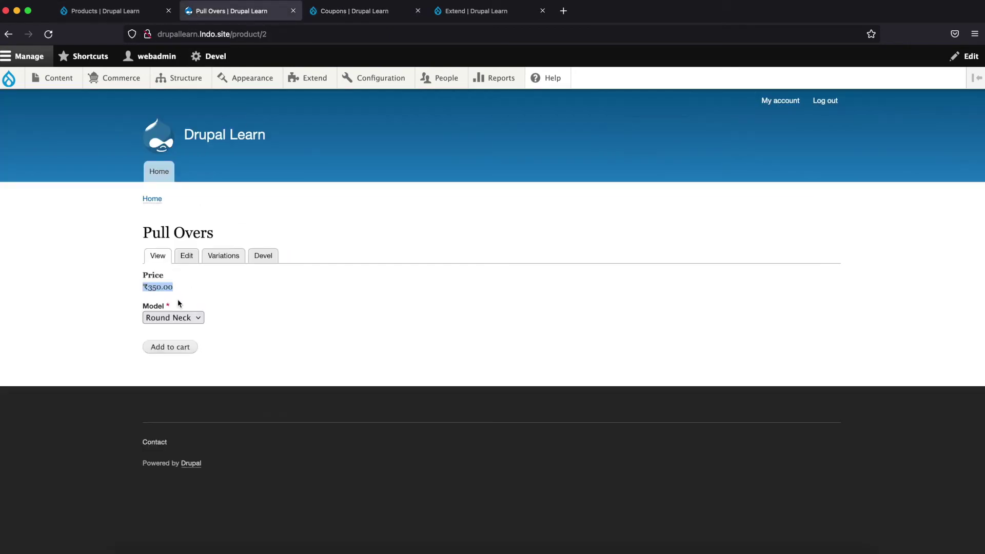
pyautogui.click(178, 348)
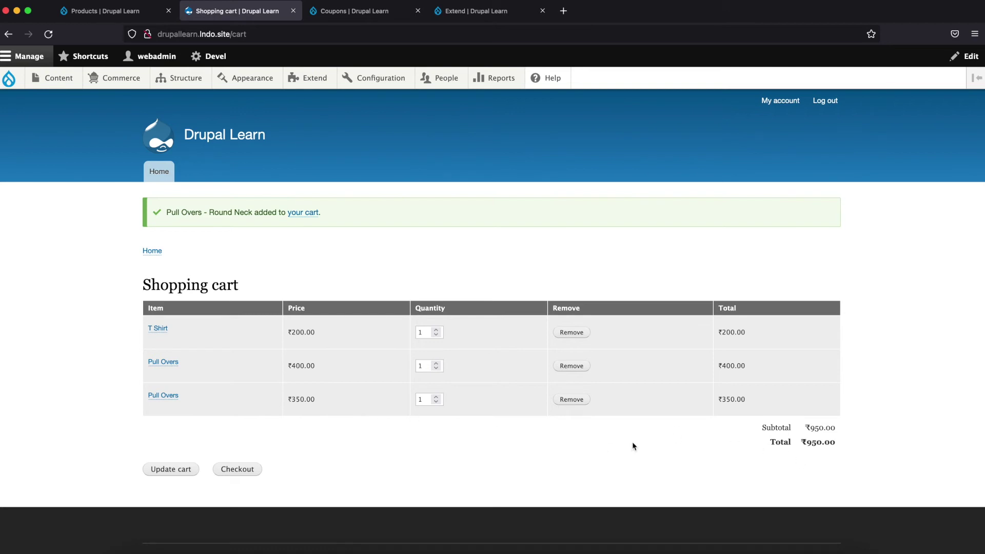
pyautogui.click(374, 14)
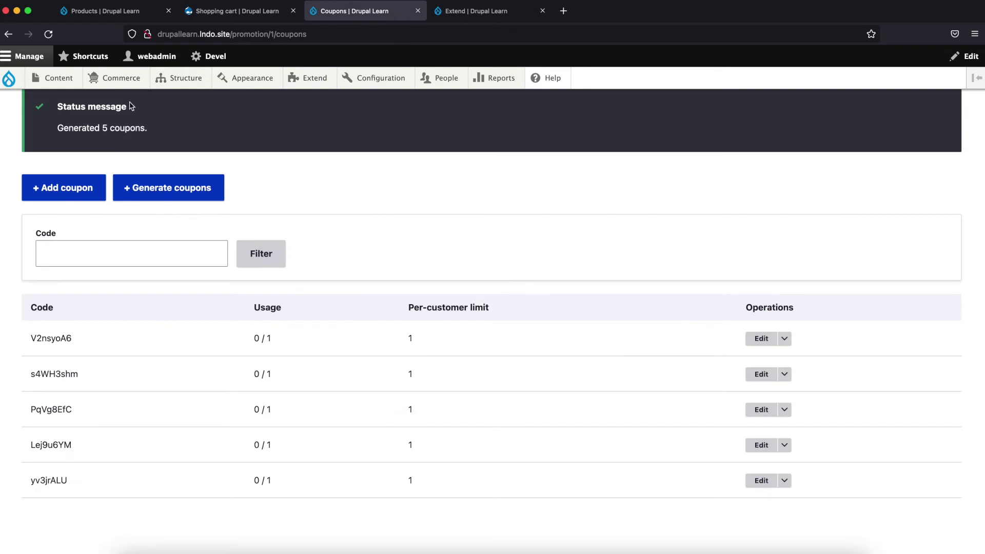
# Step: Open the Promotions list in a new tab and edit the 10% off promotion
pyautogui.moveTo(121, 77)
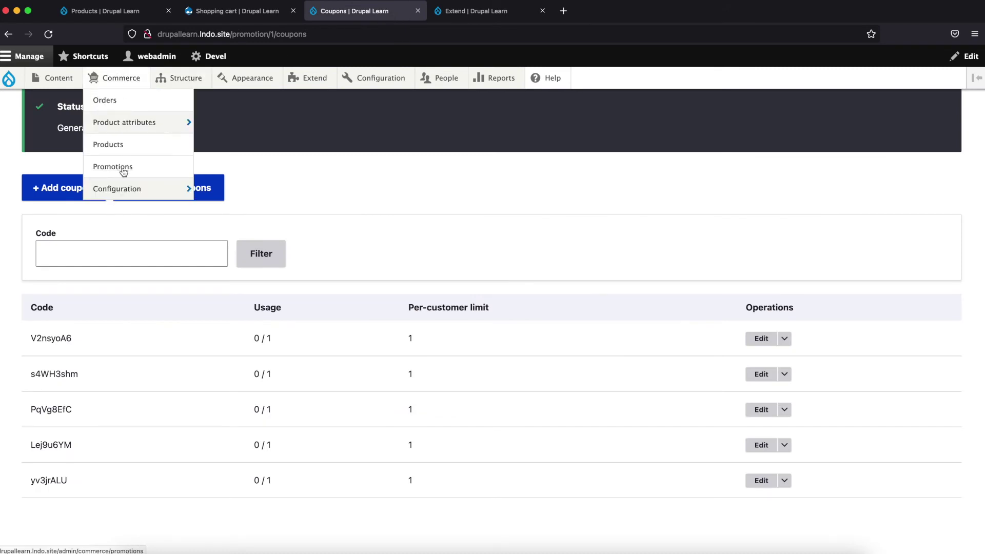
pyautogui.rightClick(123, 171)
pyautogui.click(154, 174)
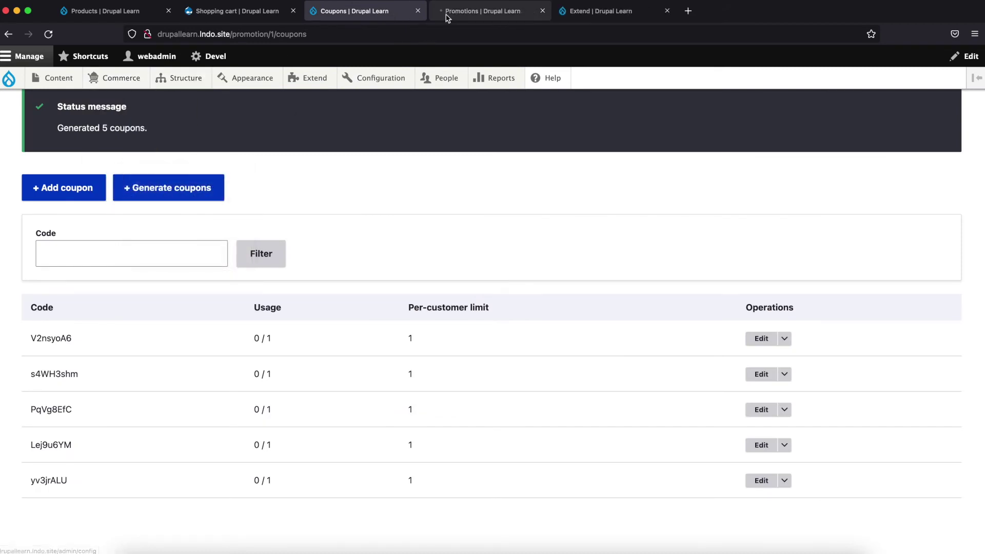
pyautogui.click(440, 17)
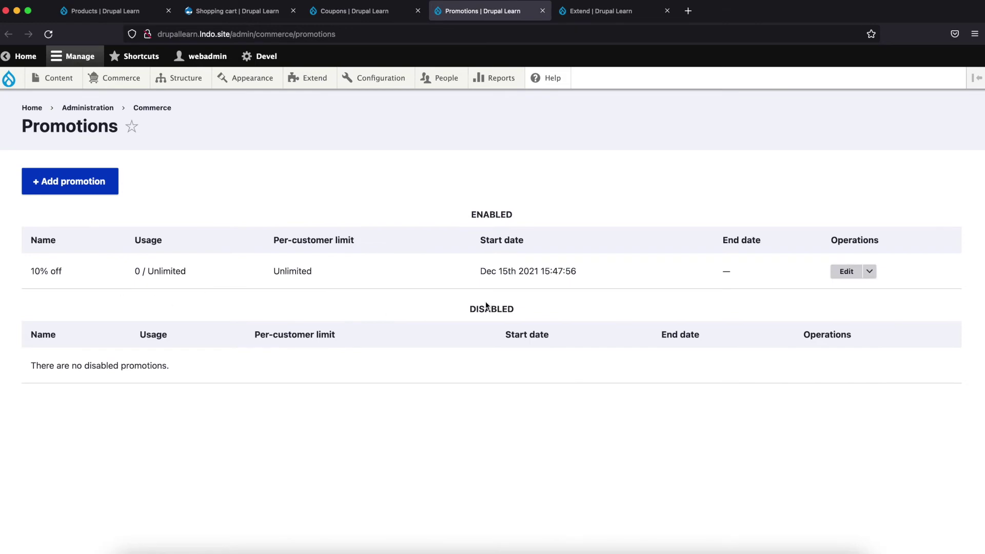
pyautogui.click(847, 272)
pyautogui.scroll(-10, 374, 369)
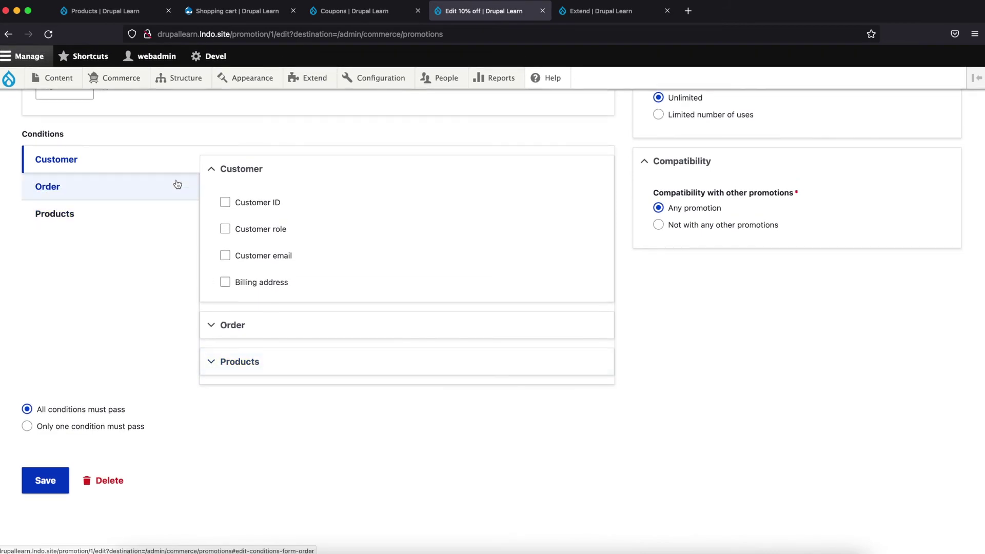
pyautogui.scroll(3, 174, 200)
pyautogui.scroll(8, 173, 200)
pyautogui.scroll(-6, 173, 198)
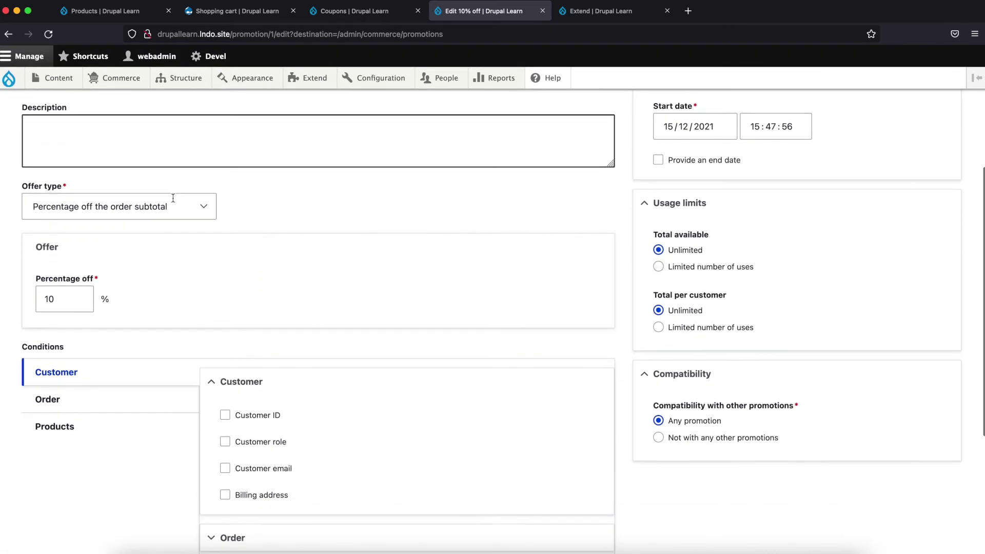
# Step: Add a current order total greater than 500 INR condition and save the promotion
pyautogui.click(124, 314)
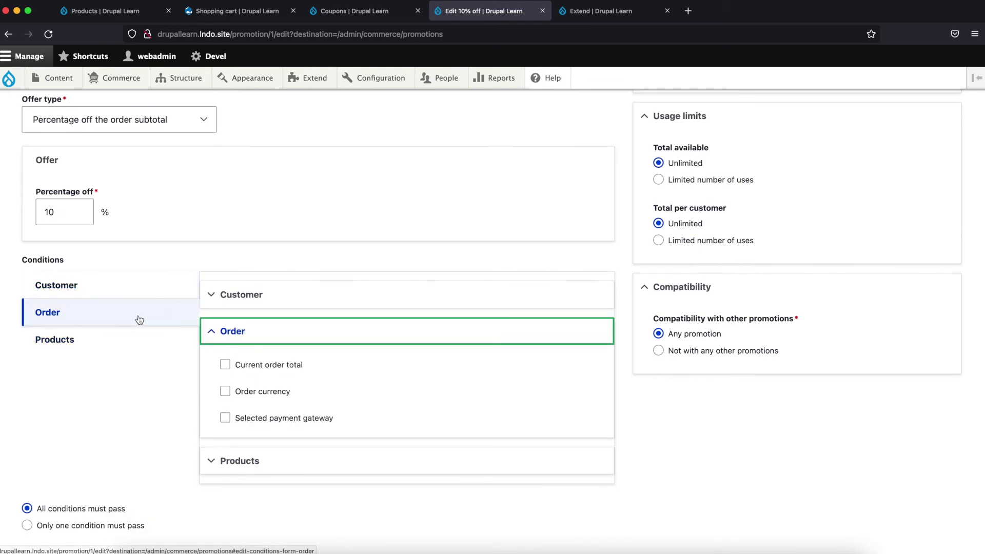
pyautogui.click(225, 364)
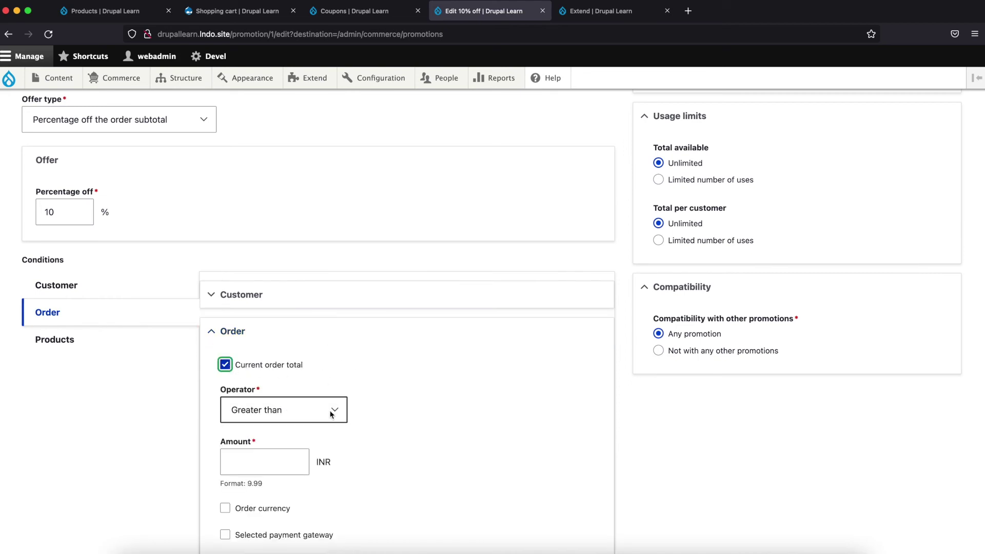
pyautogui.scroll(-3, 344, 410)
pyautogui.click(278, 386)
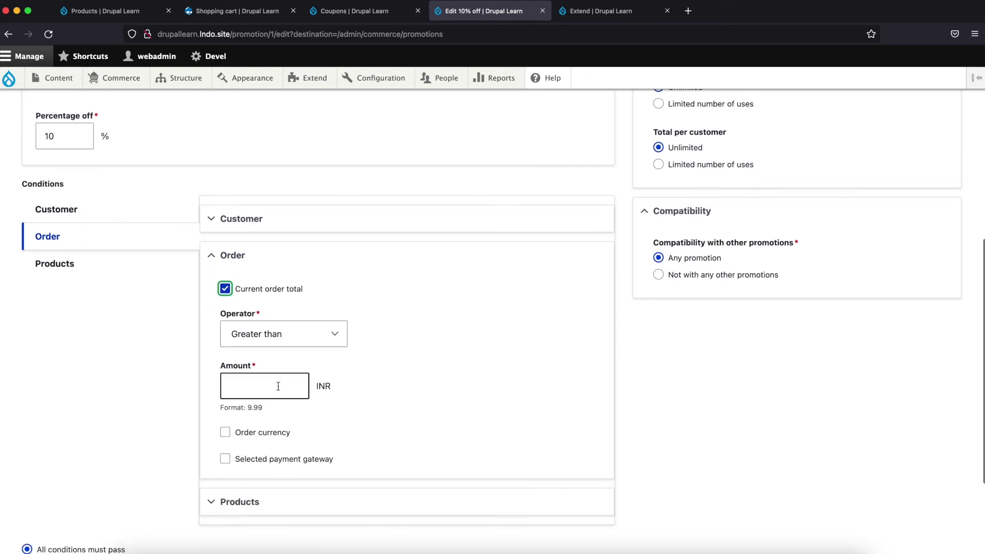
pyautogui.write('5')
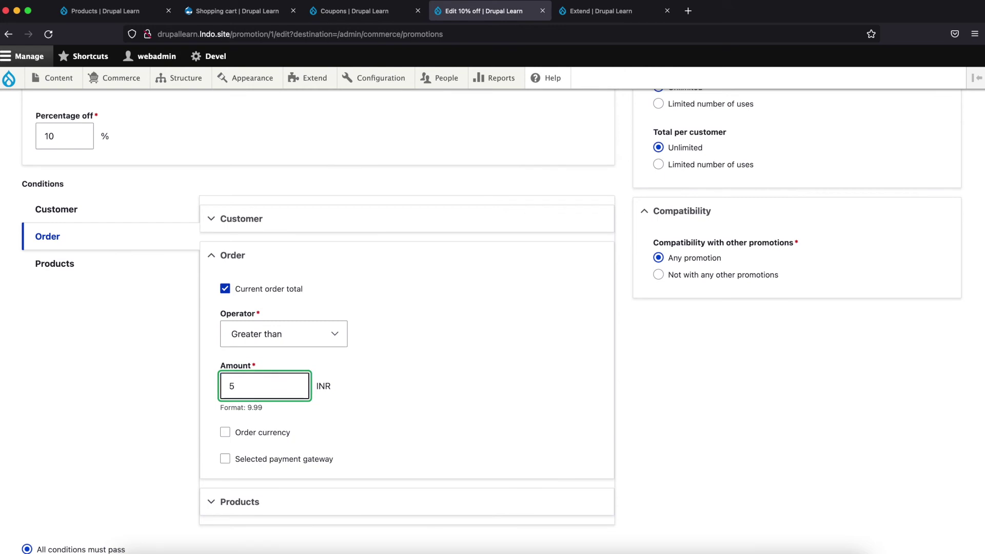
pyautogui.write('00')
pyautogui.scroll(-3, 421, 427)
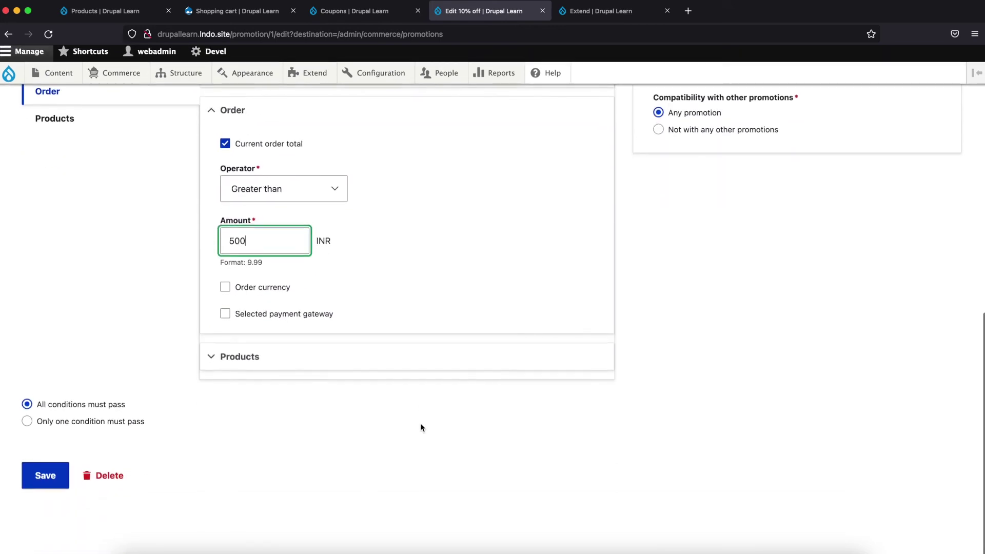
pyautogui.click(56, 477)
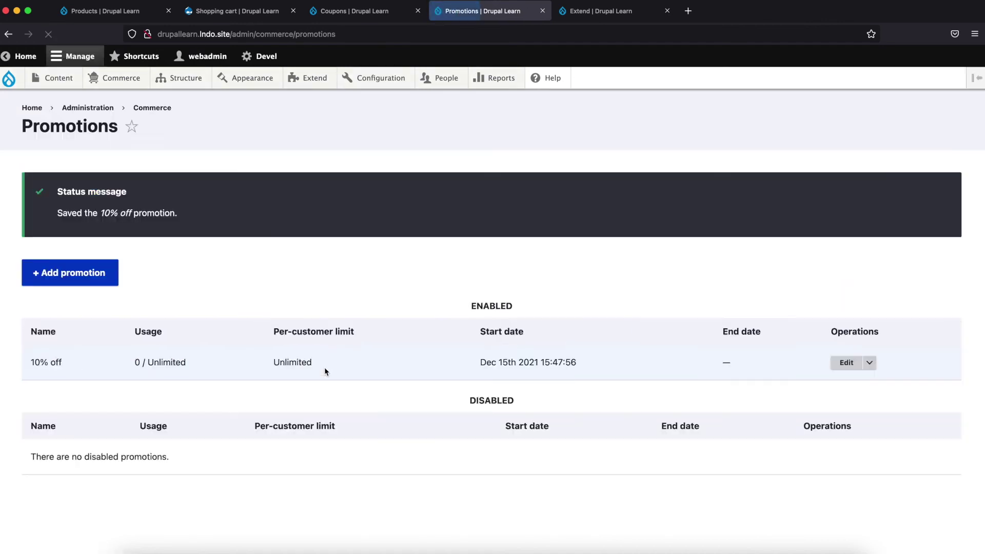
# Step: Start checkout for the ₹950.00 shopping cart
pyautogui.click(366, 11)
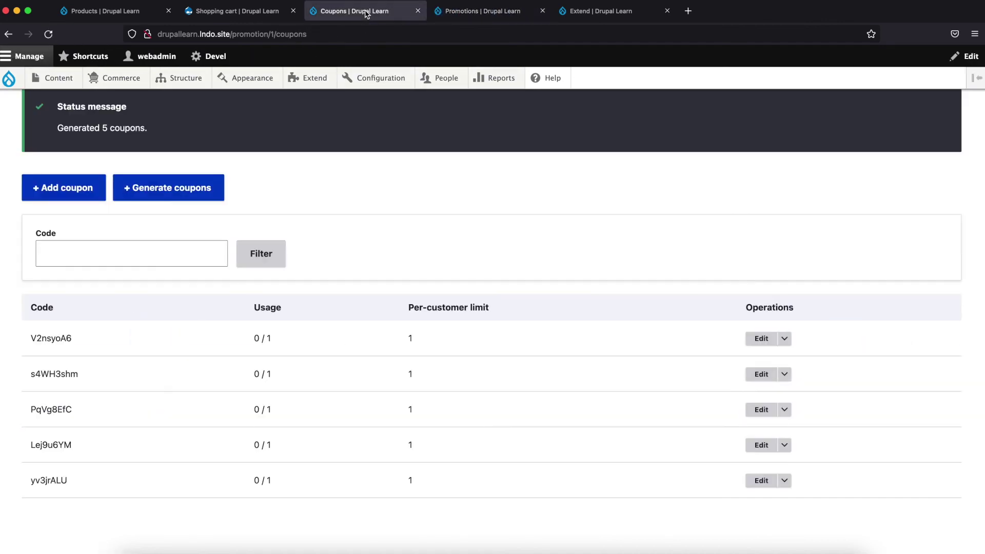
pyautogui.click(232, 13)
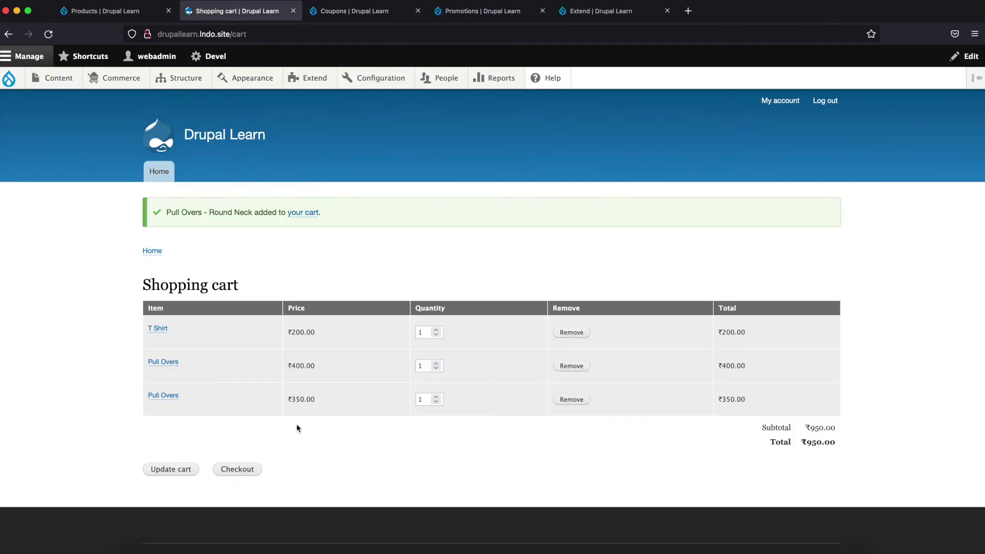
pyautogui.click(234, 470)
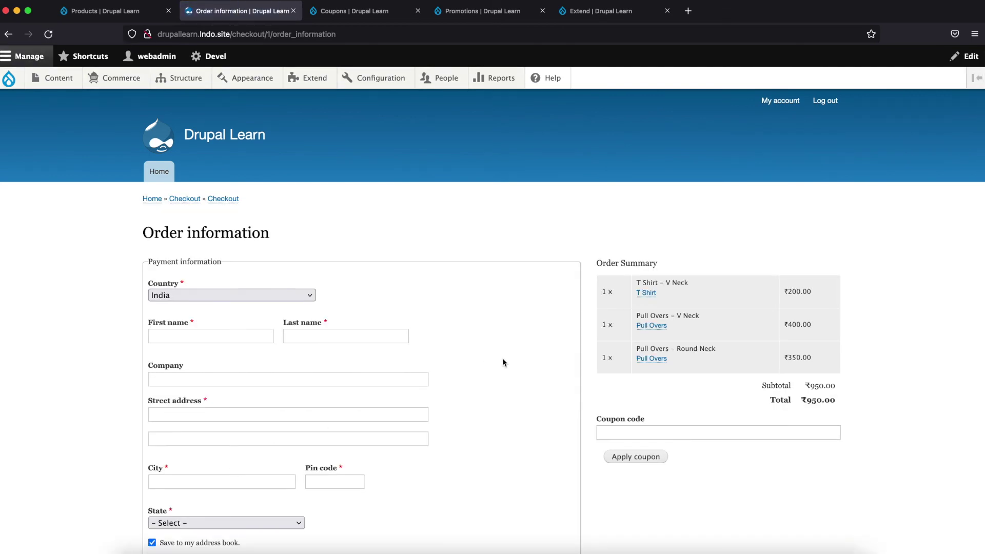
pyautogui.scroll(-5, 504, 362)
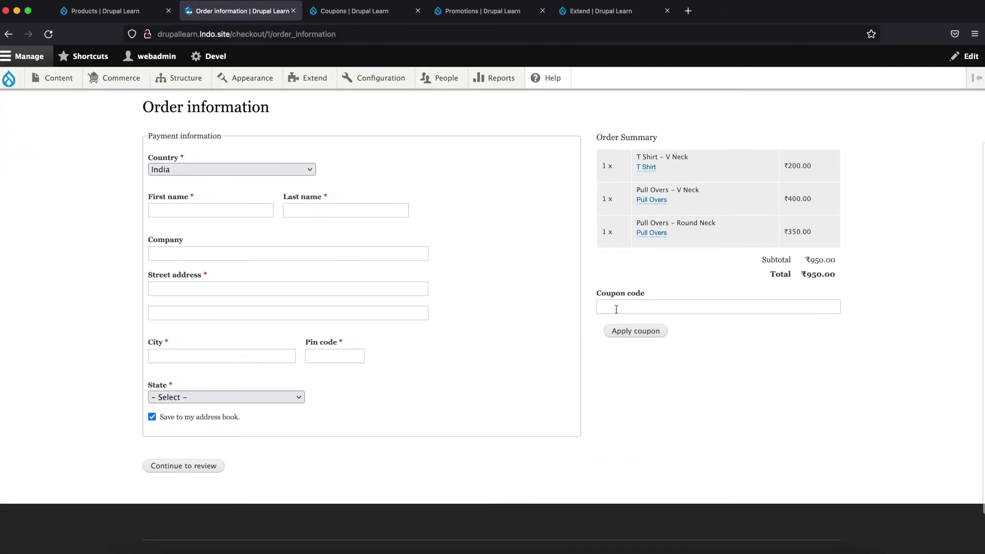
# Step: Copy the first generated coupon code and focus the checkout coupon code field
pyautogui.click(507, 20)
pyautogui.click(376, 18)
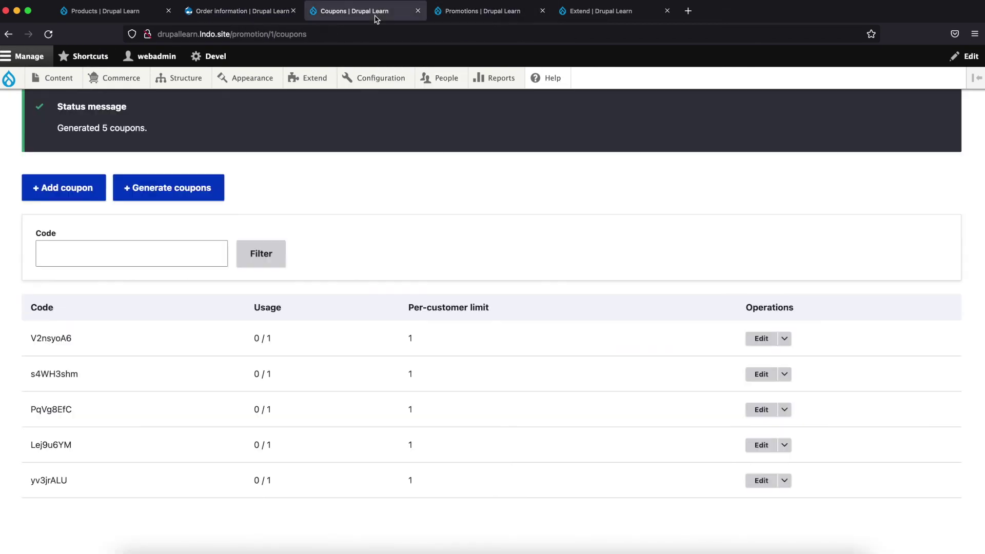
pyautogui.doubleClick(58, 340)
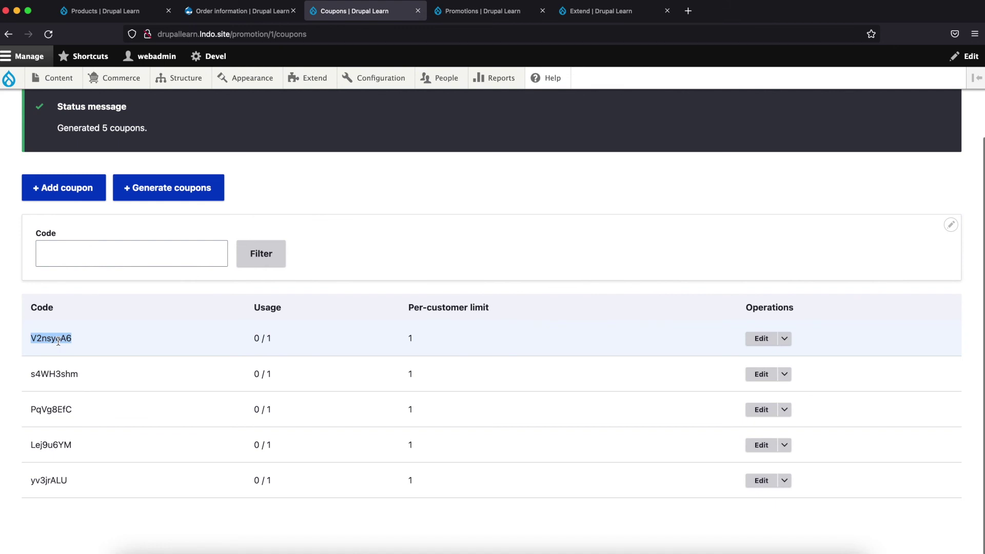
pyautogui.rightClick(58, 340)
pyautogui.click(68, 346)
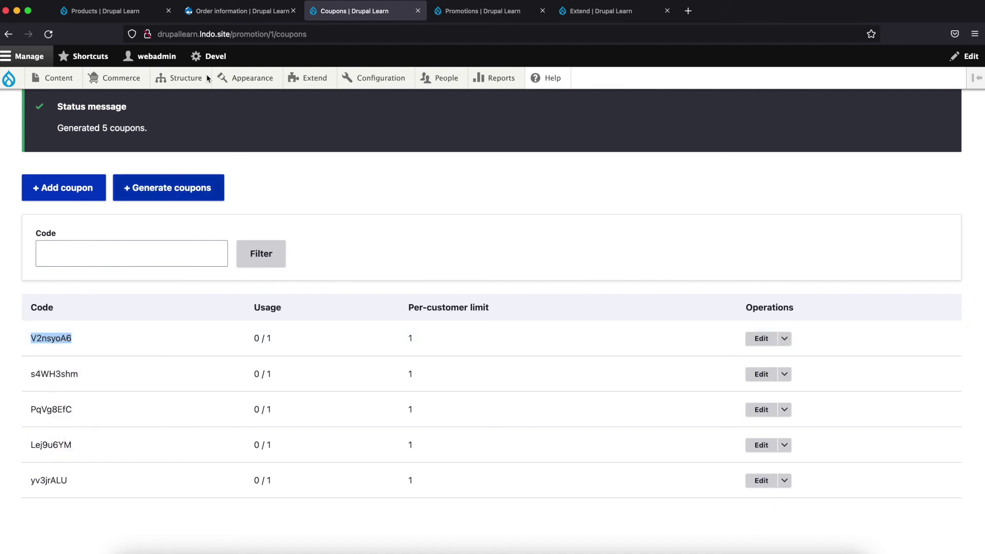
pyautogui.click(220, 13)
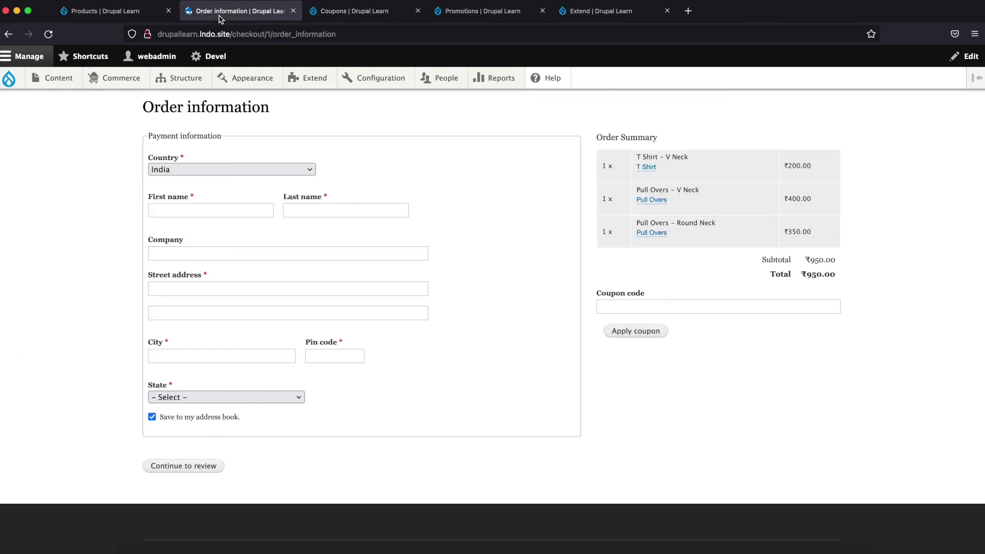
pyautogui.click(634, 311)
# Step: Paste the first generated coupon code at checkout and apply it, taking ₹95 off the ₹950 subtotal
pyautogui.press('super+v')
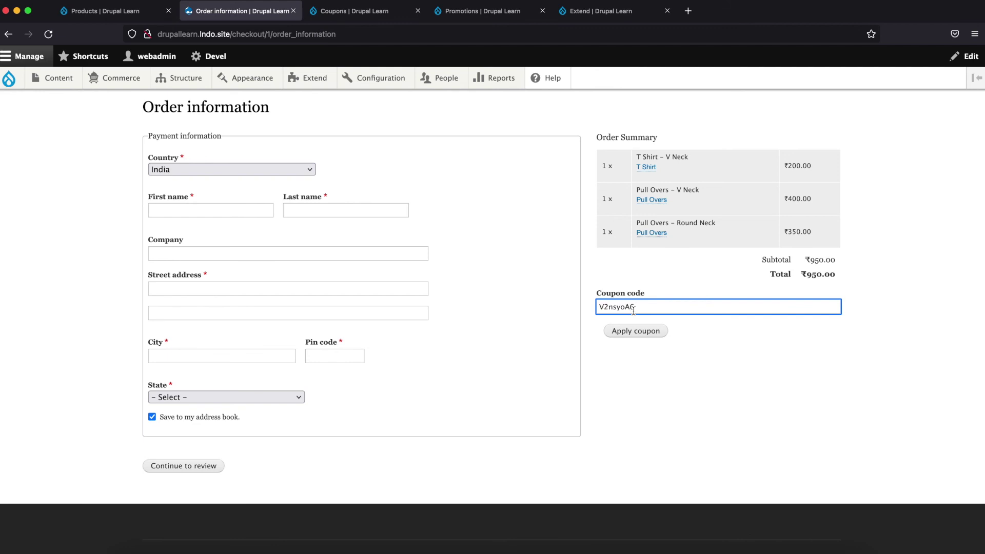
pyautogui.click(626, 333)
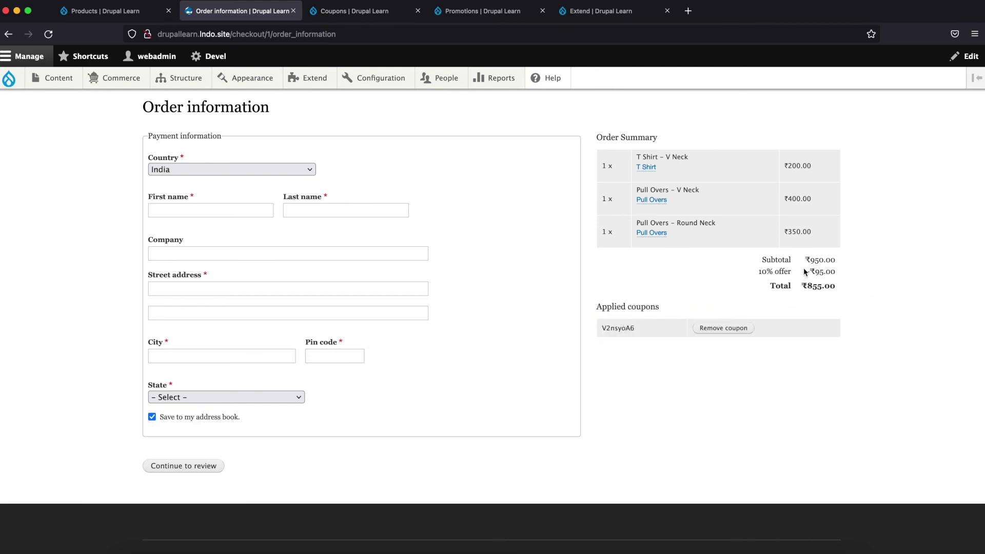
pyautogui.moveTo(810, 261); pyautogui.dragTo(818, 261)
pyautogui.tripleClick(816, 271)
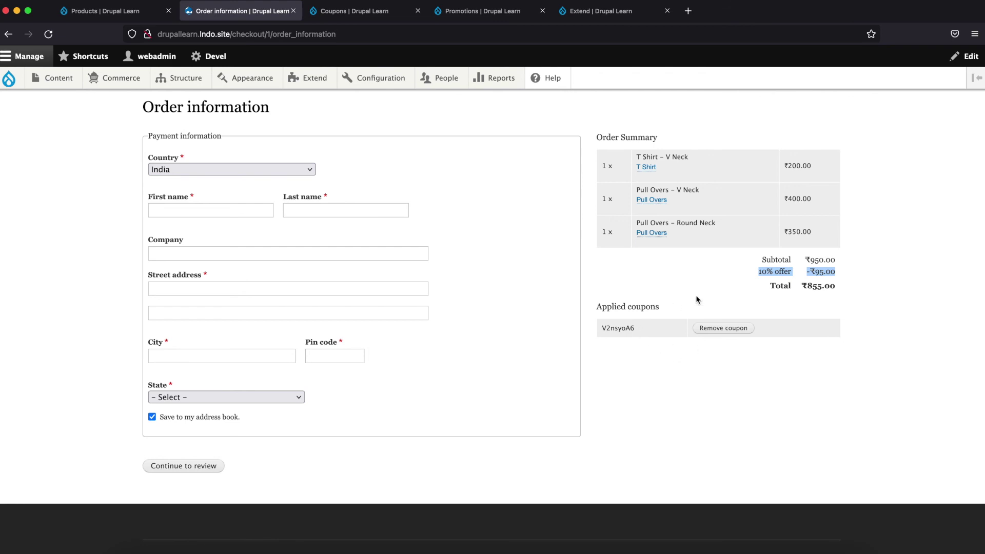
# Step: Recheck the generated coupons list, then return to the checkout showing the ₹855.00 total
pyautogui.click(374, 20)
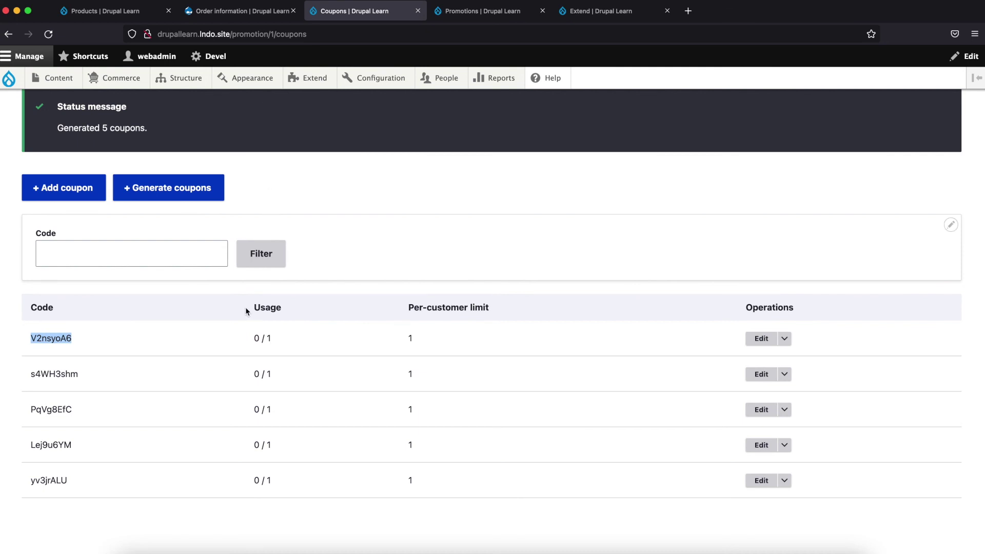
pyautogui.click(272, 16)
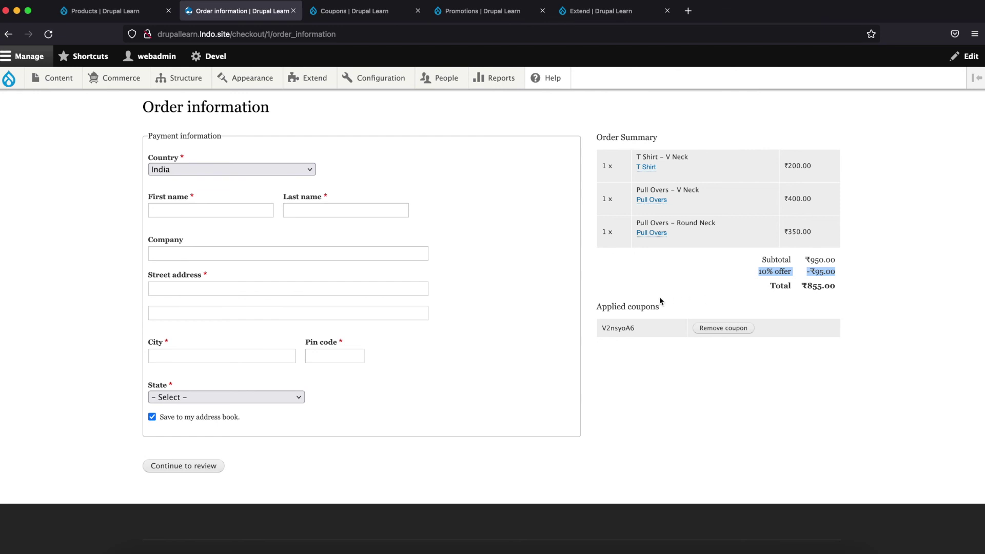
pyautogui.scroll(2, 747, 275)
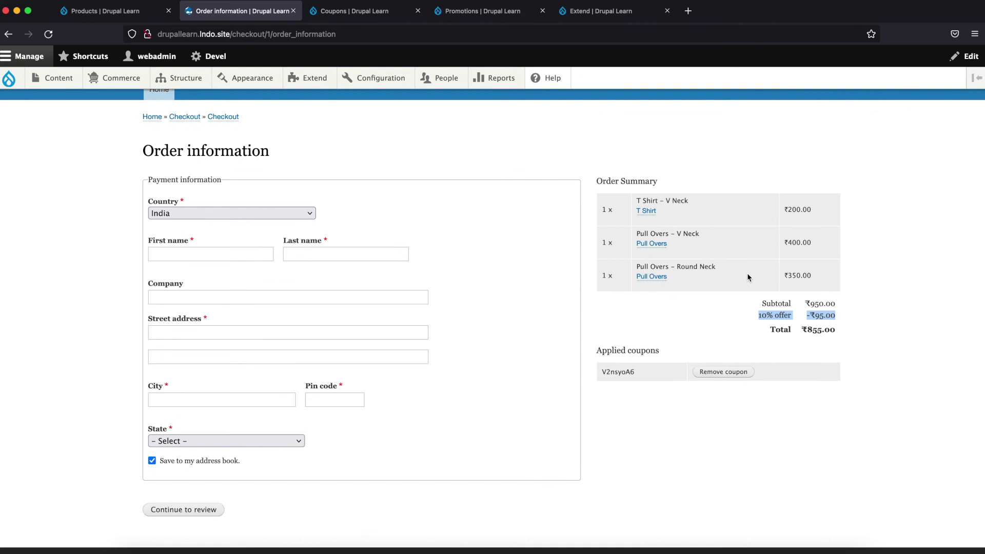